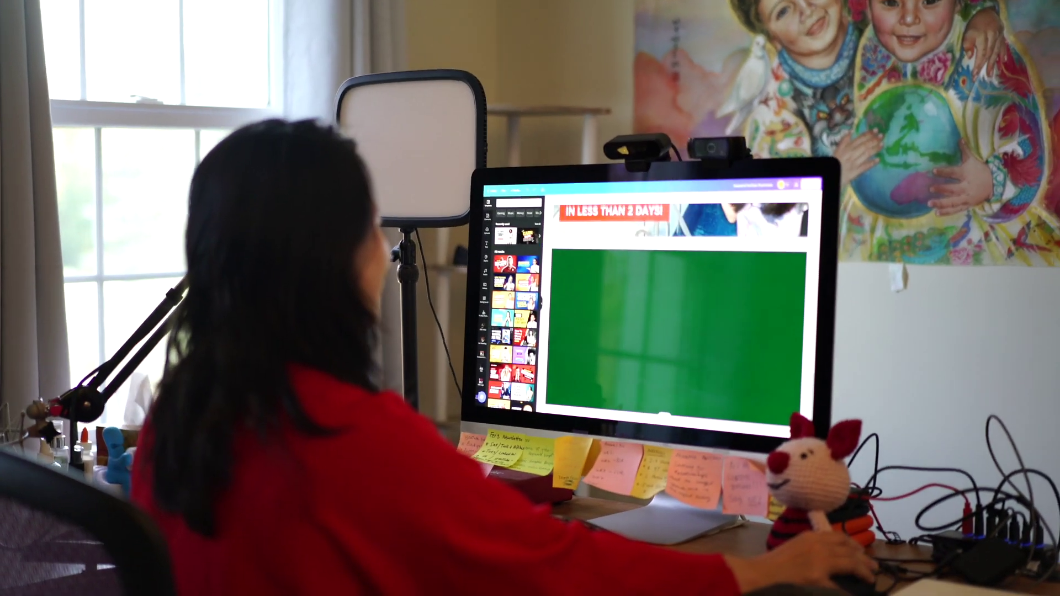
- Start a new video recording and check its microphone and camera source choices
scroll(674, 331, "down", 5)
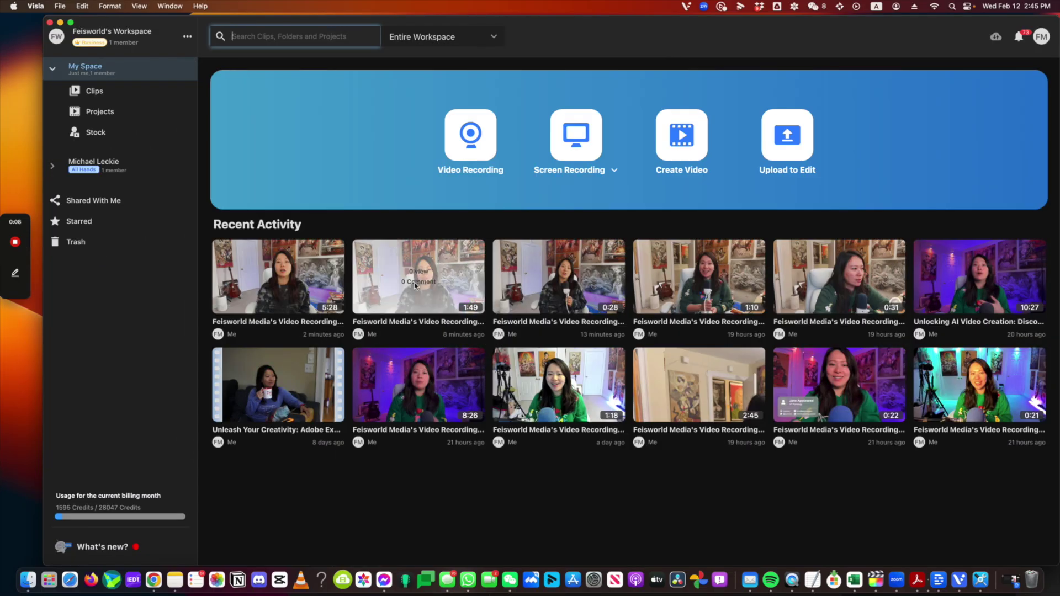
left_click(515, 229)
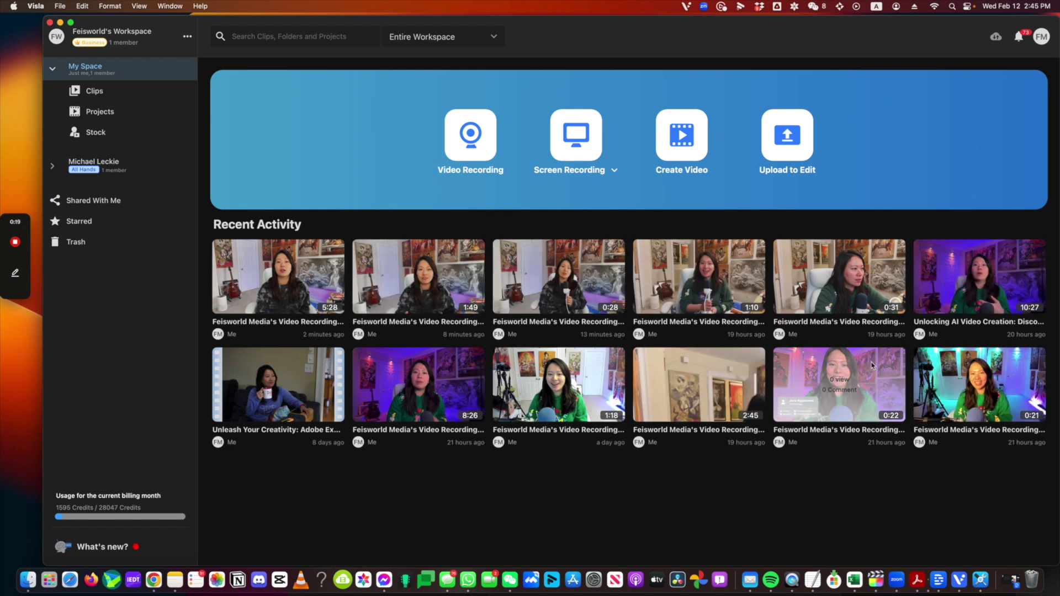
left_click(472, 146)
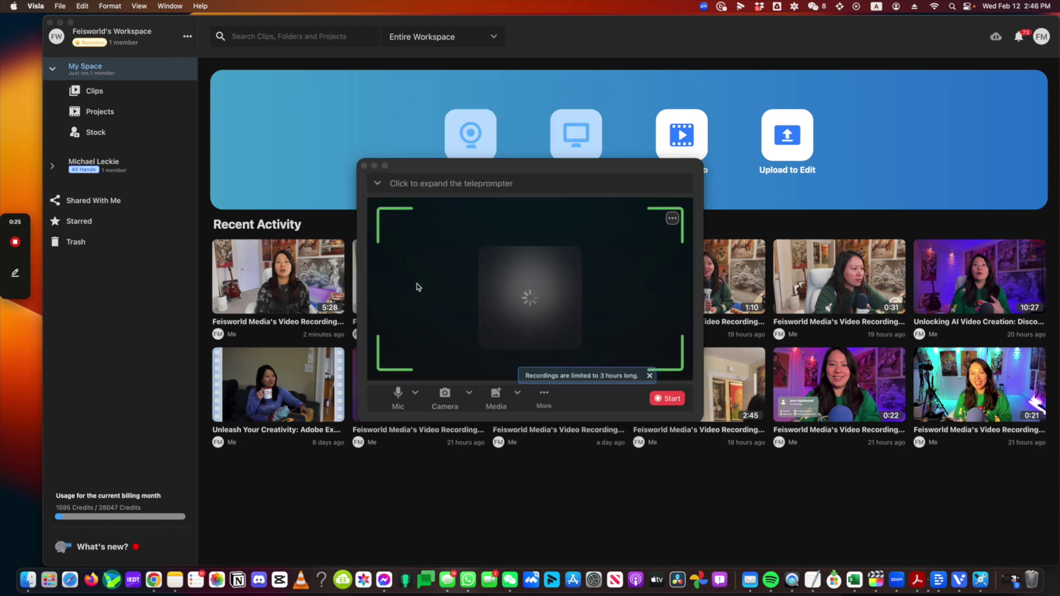
left_click(415, 392)
left_click(469, 393)
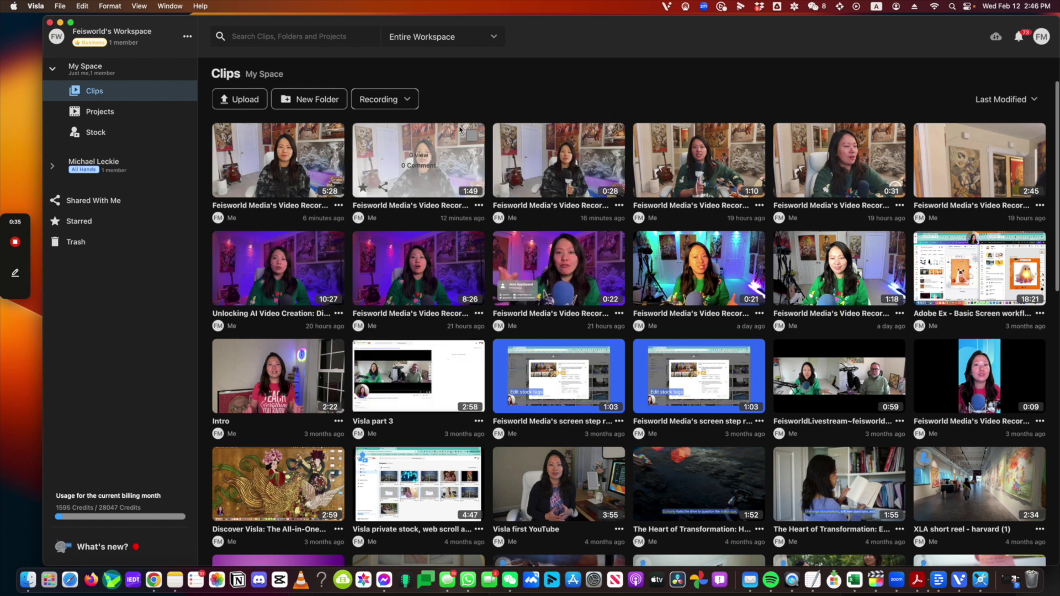
- Merge the two newest recordings into Untitled Clip 1 and go to the Stock library
left_click(472, 136)
left_click(332, 135)
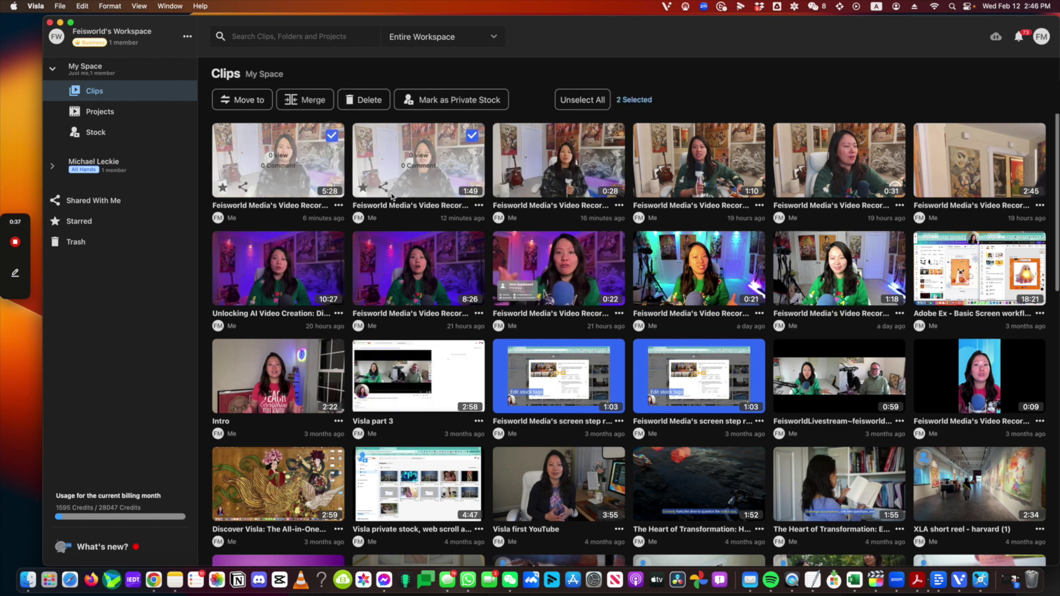
left_click(307, 100)
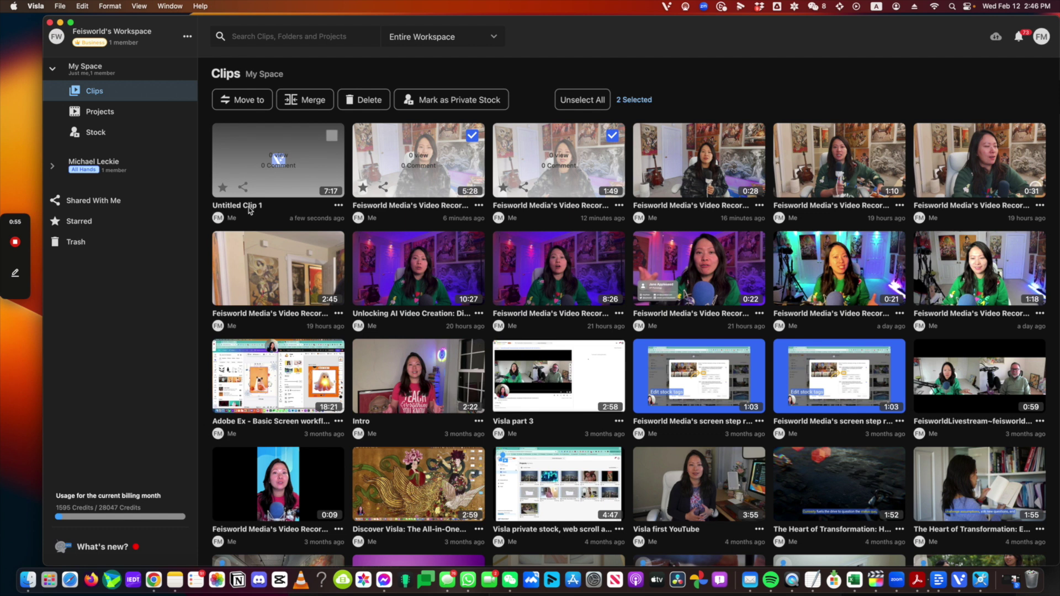
left_click(96, 132)
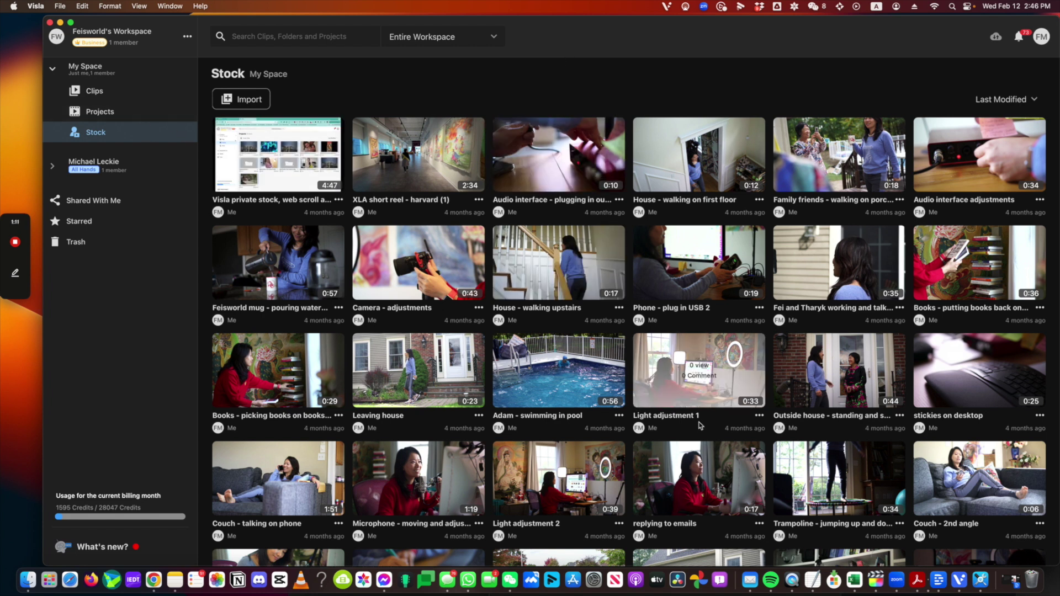
- Review the mug clip's AI-generated description and tags, then cancel without saving
scroll(712, 407, "down", 3)
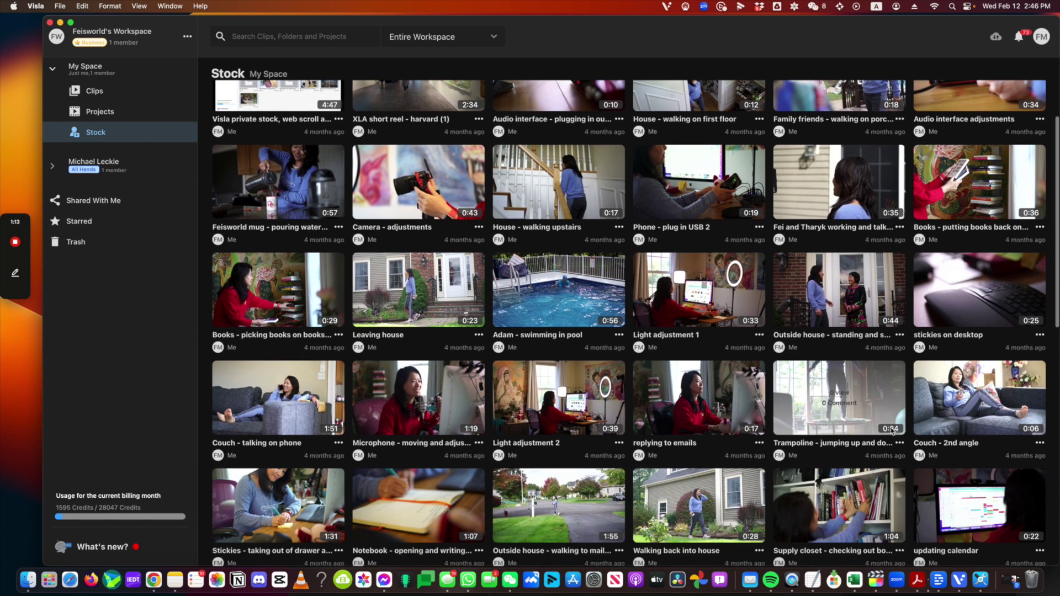
scroll(889, 424, "up", 3)
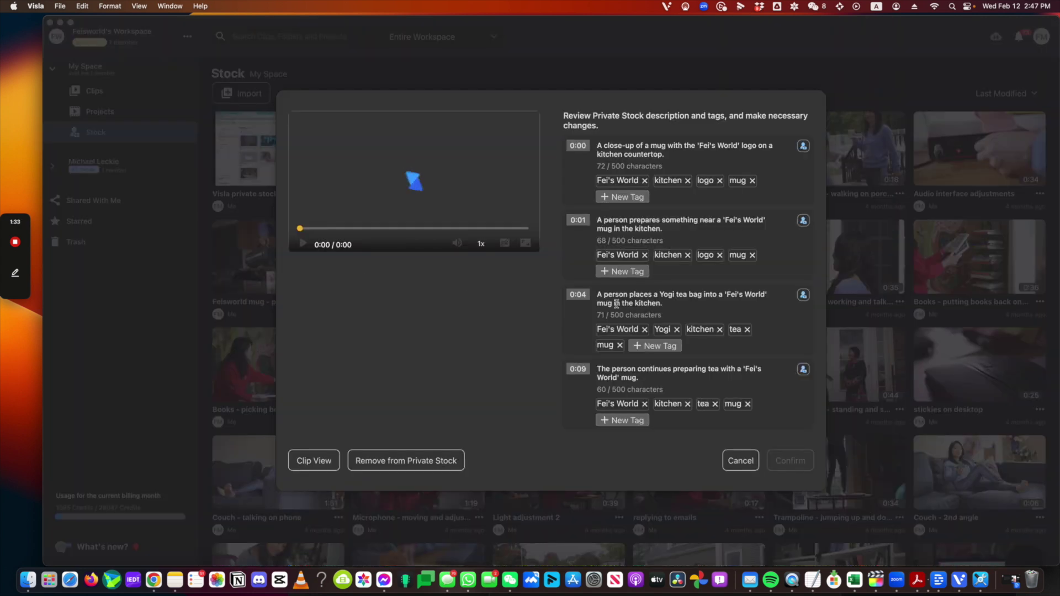
scroll(617, 303, "down", 10)
scroll(685, 340, "up", 10)
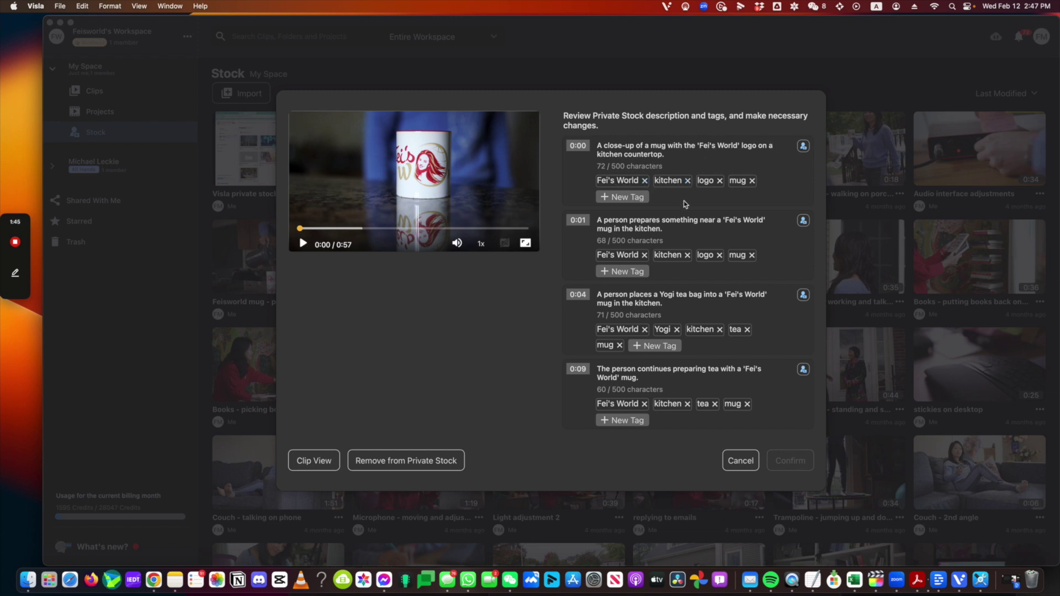
scroll(684, 204, "down", 10)
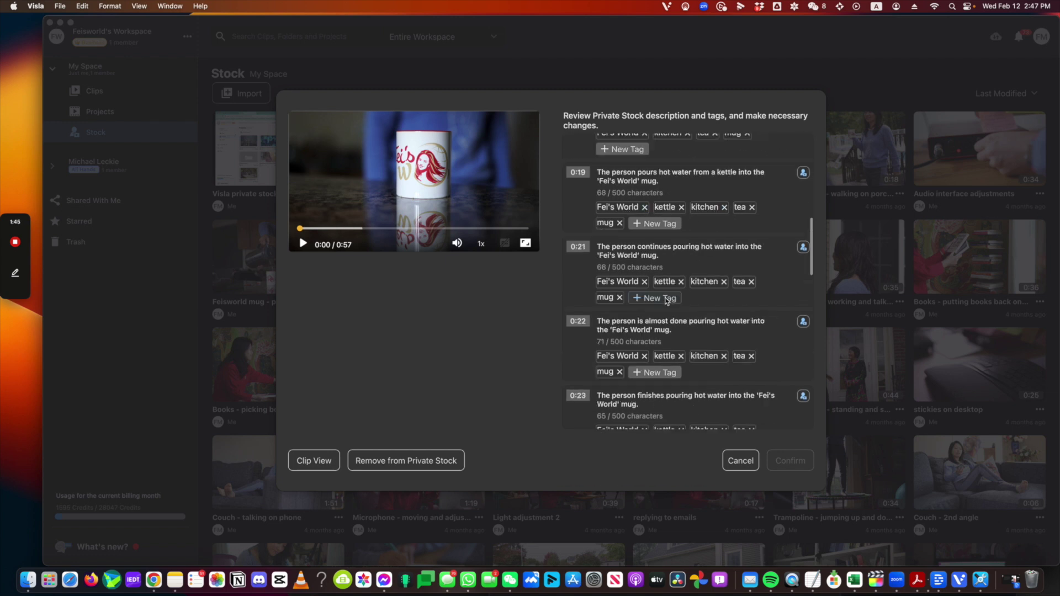
left_click(741, 464)
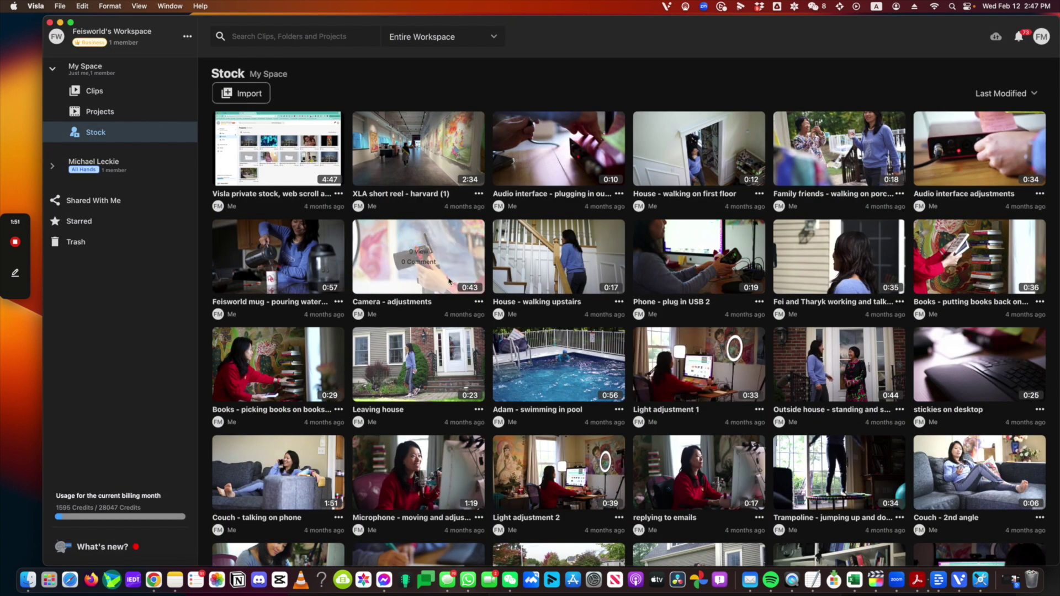
- Review the Camera - adjustments clip's tags and play its preview
left_click(432, 265)
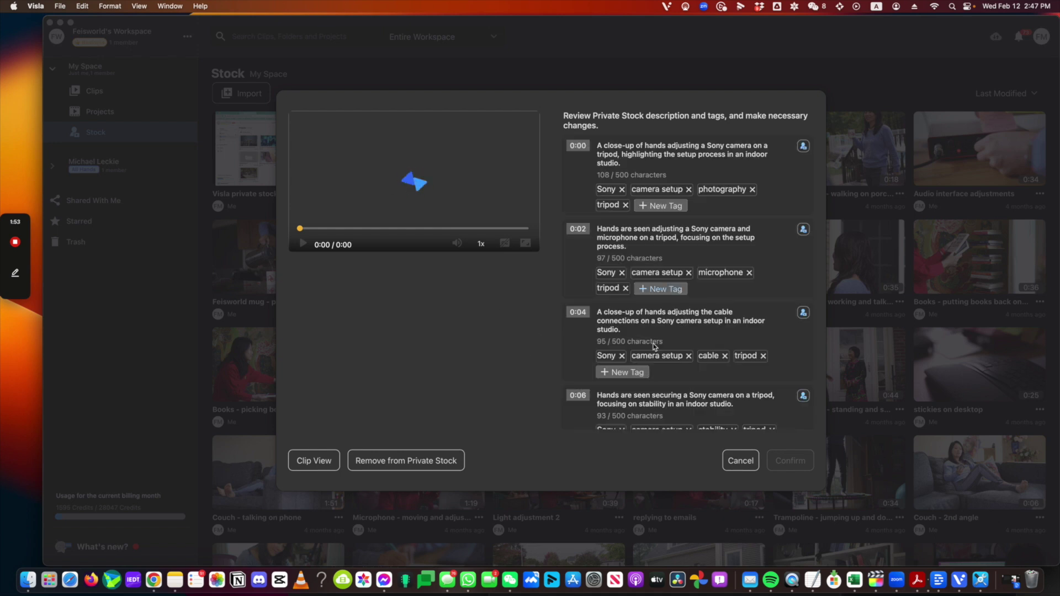
scroll(655, 346, "down", 20)
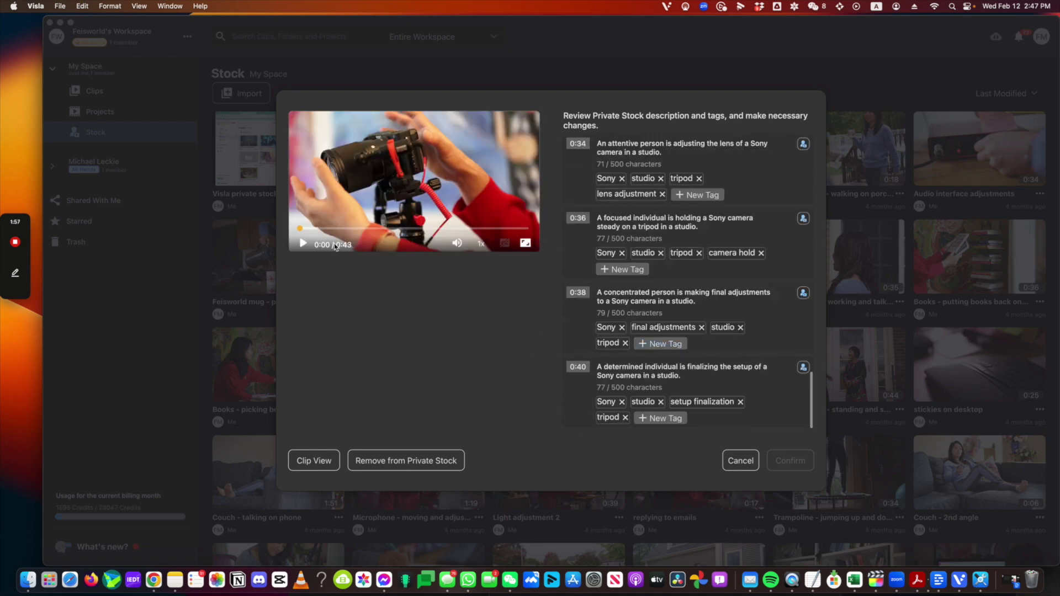
left_click(302, 244)
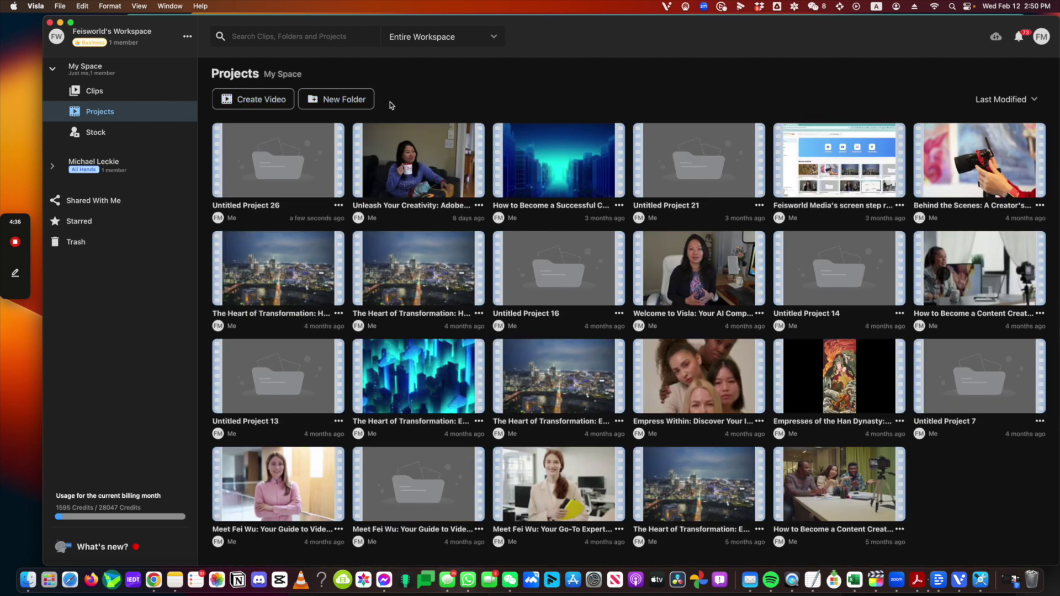
- Create a new video from the Projects page, opening it in the browser
left_click(255, 106)
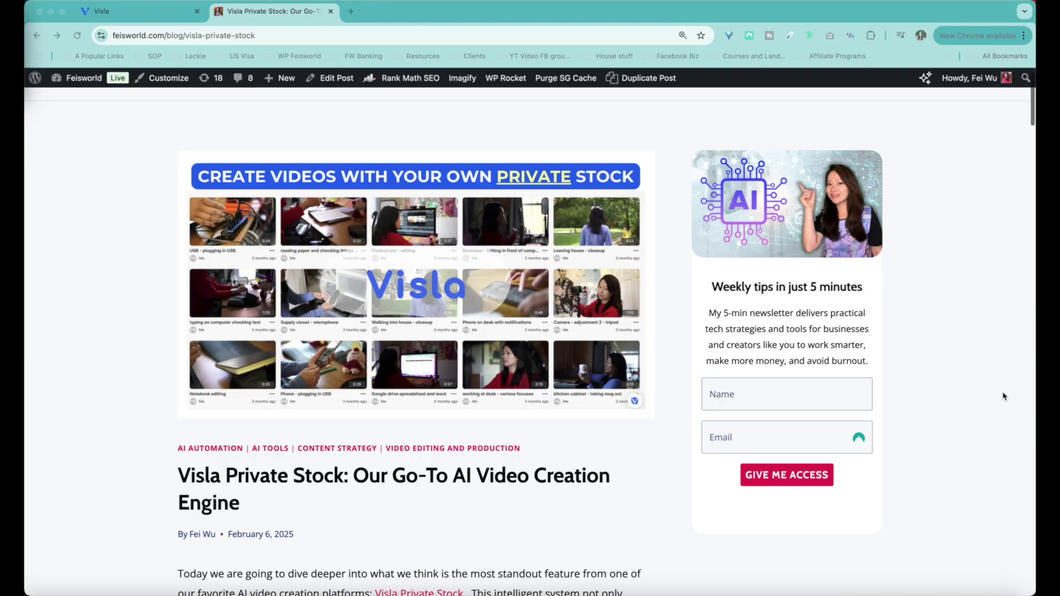
scroll(1004, 396, "up", 1)
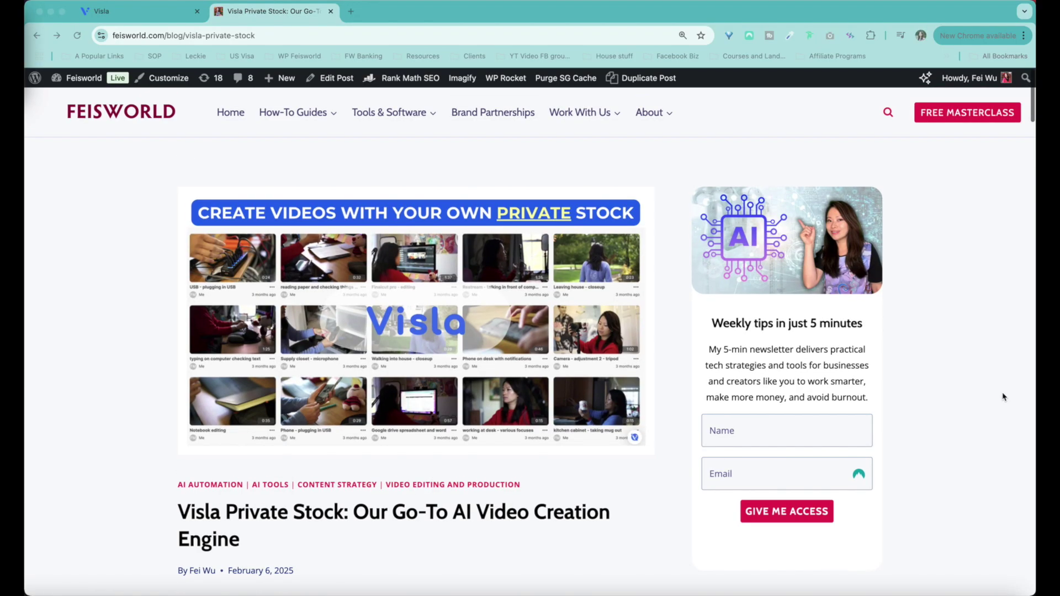
- Copy the Visla Private Stock blog article's URL and return to the Visla tab
scroll(1004, 396, "down", 5)
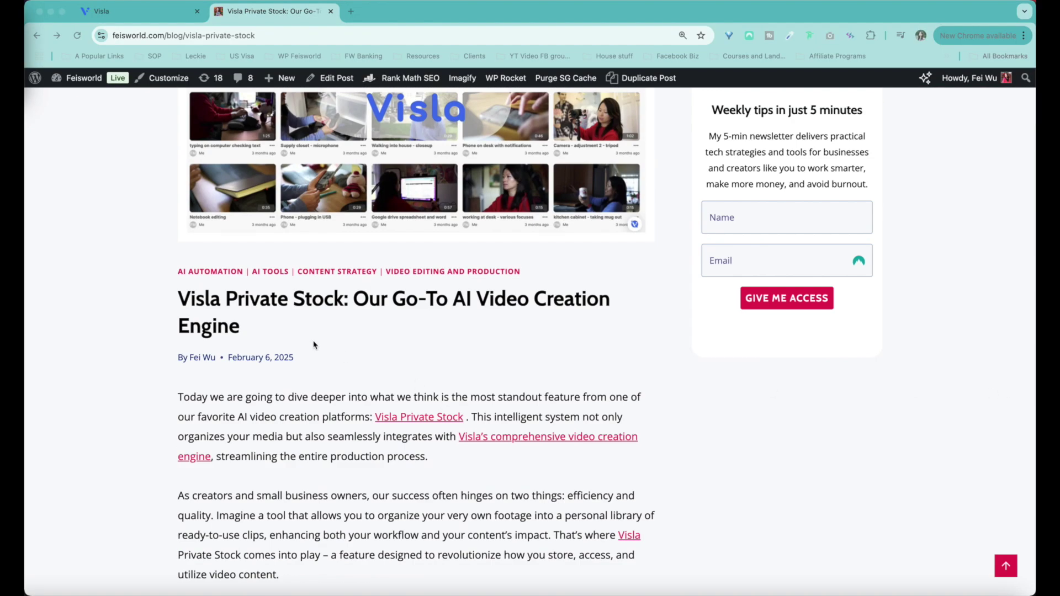
scroll(849, 459, "down", 2)
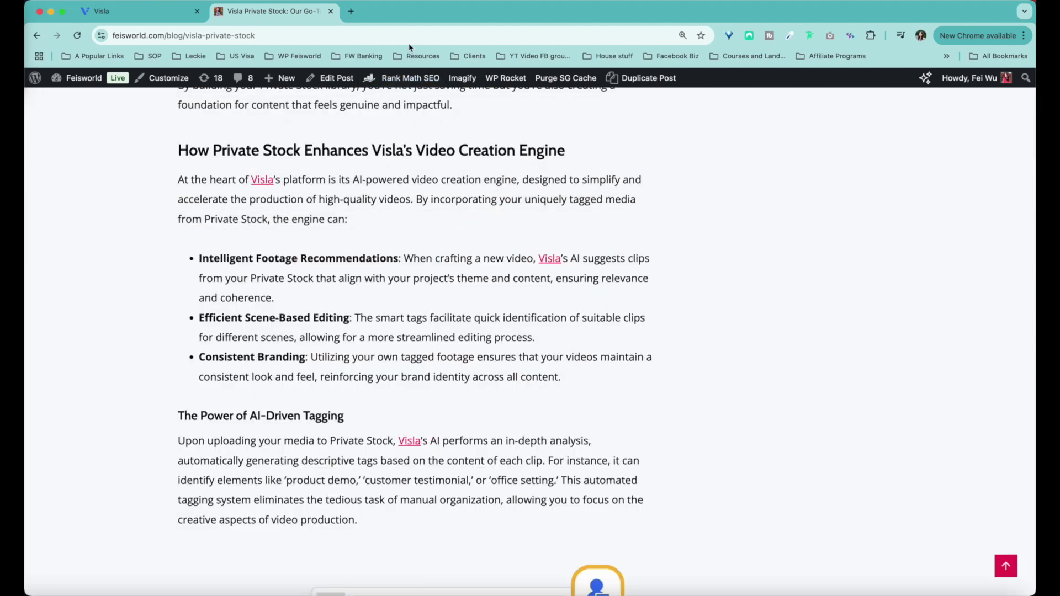
left_click(411, 37)
key("super+c")
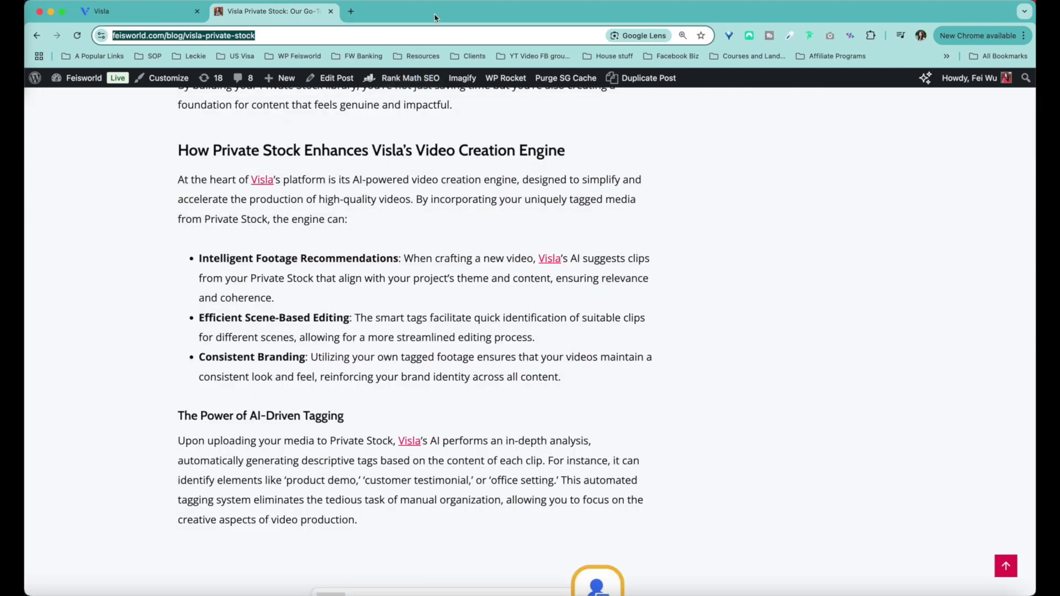
left_click(130, 12)
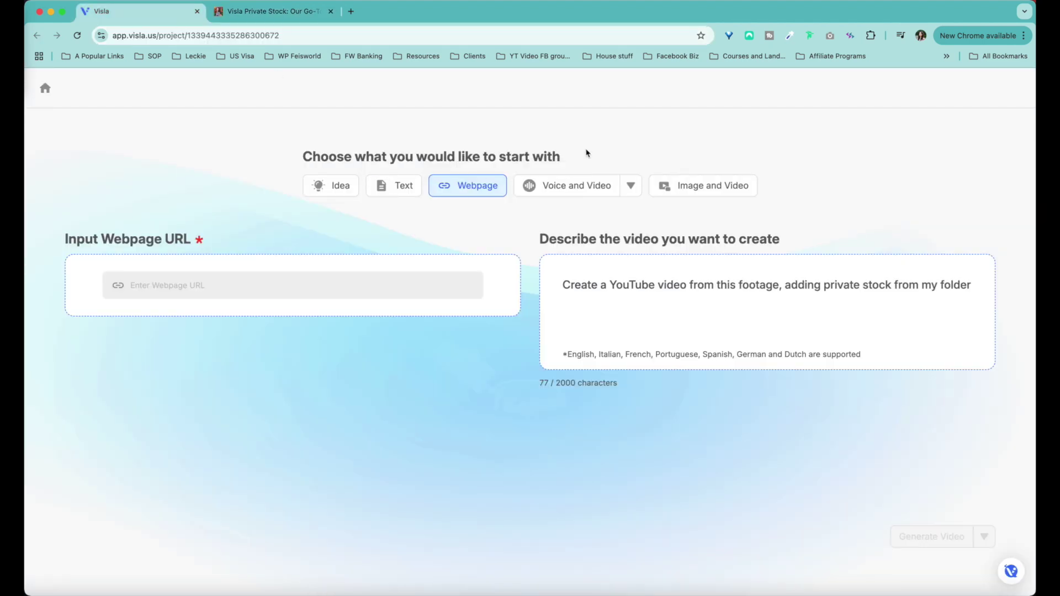
- Paste the blog URL, describe it as an instructional blog for YouTube, and generate with Private Stock B-roll
left_click(400, 286)
key("super+v")
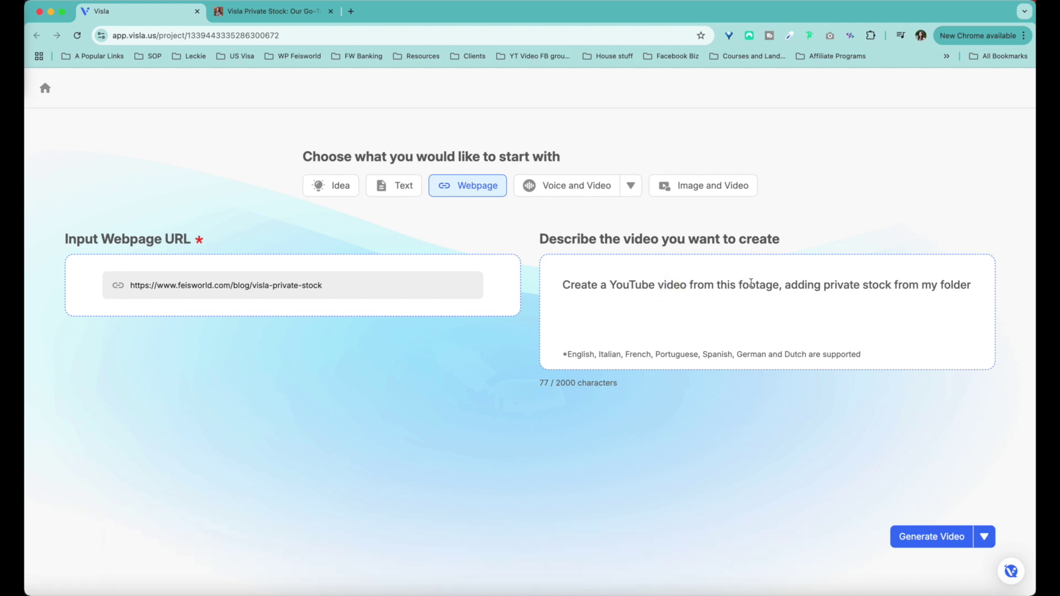
type("instructional blog I wrote, and I'll use it for my YouTube channel")
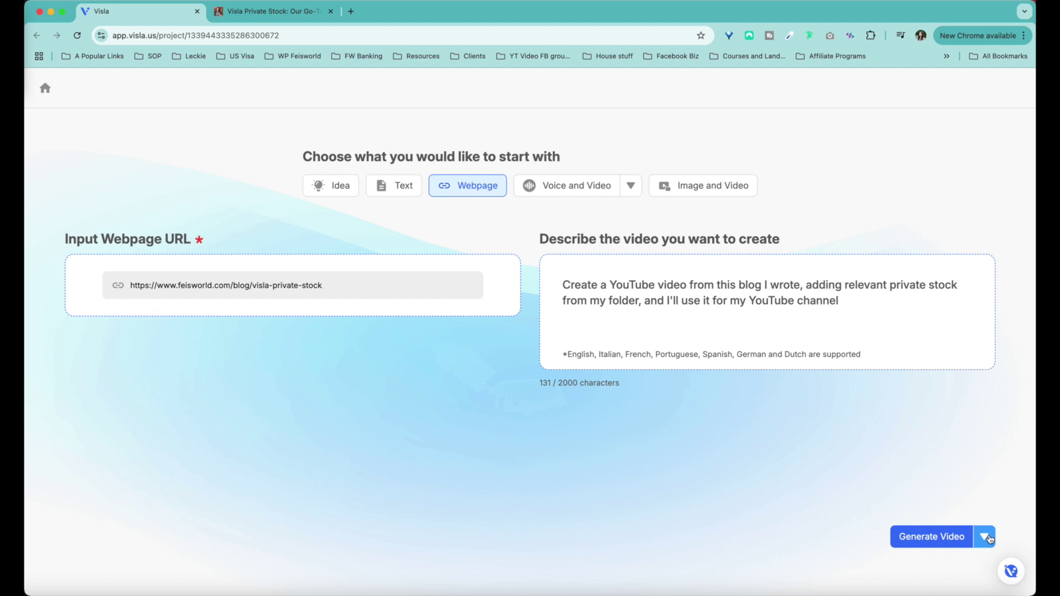
left_click(987, 538)
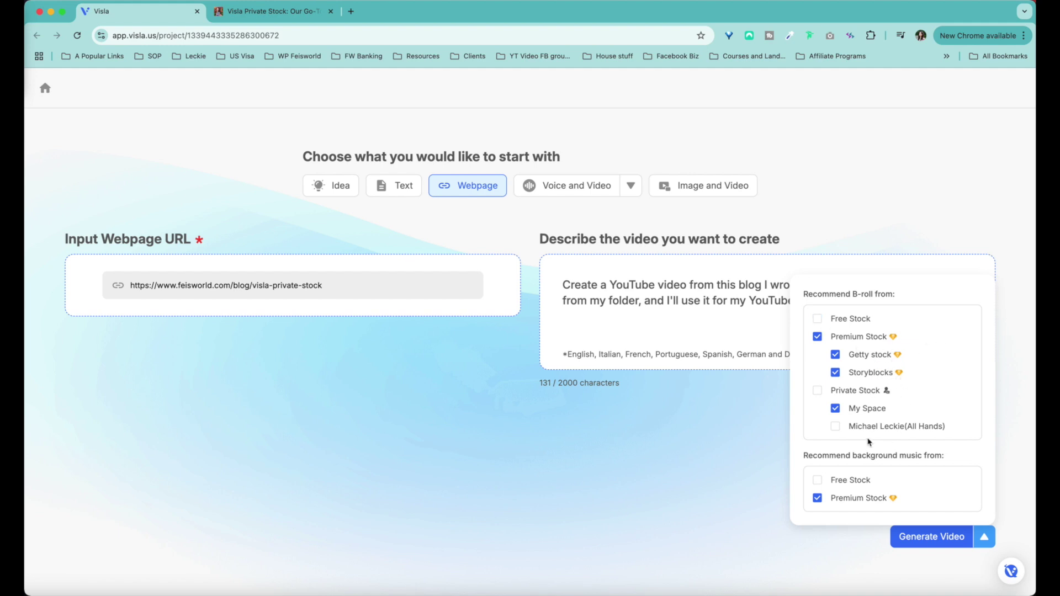
left_click(818, 391)
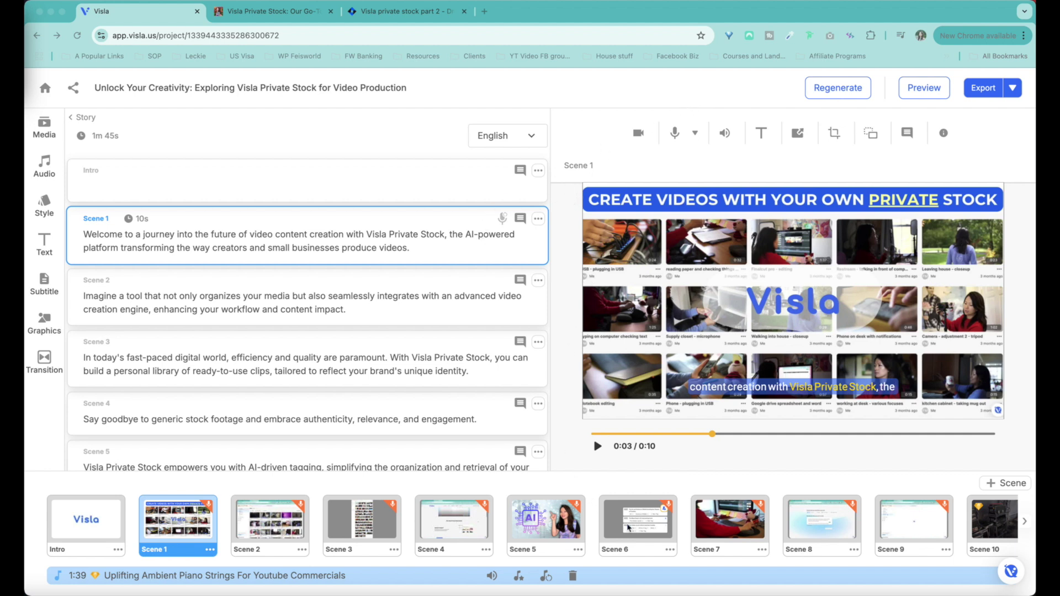
- Move between Scenes 1 and 2 and check Scene 2's voice-over options
scroll(684, 533, "right", 5)
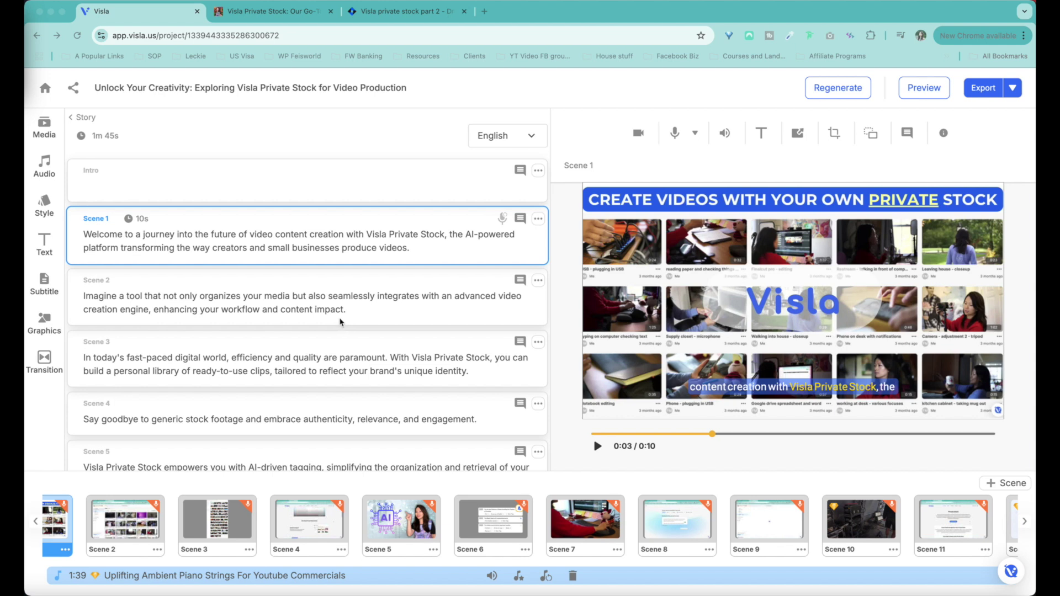
left_click(325, 234)
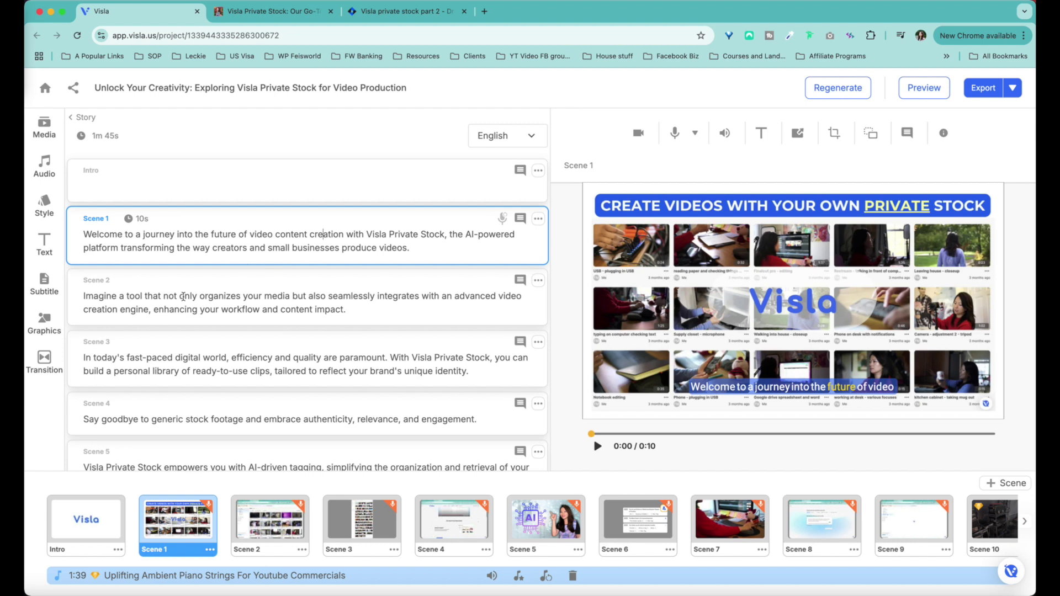
left_click(230, 294)
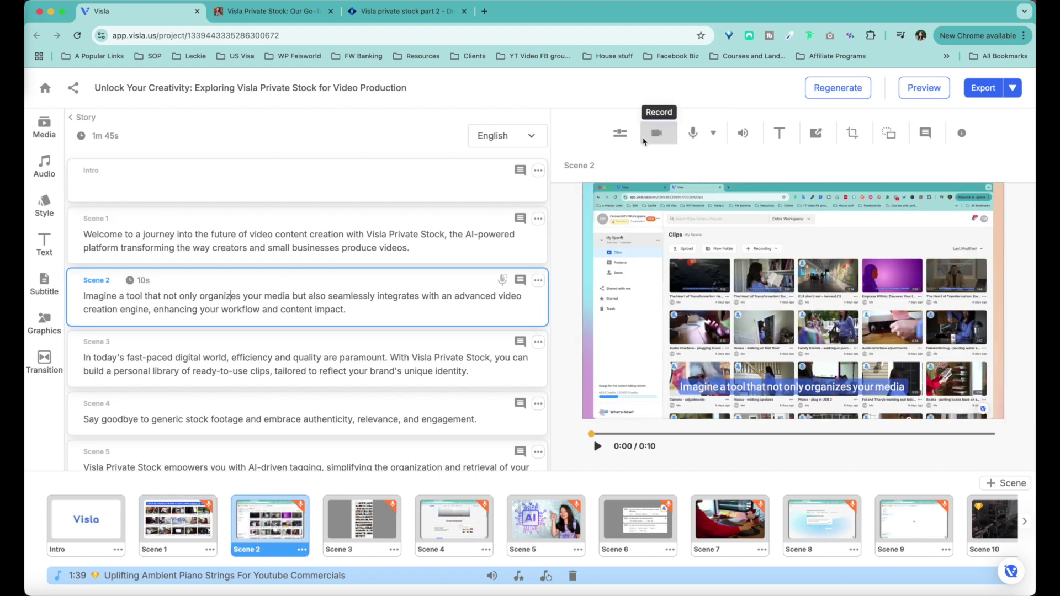
left_click(709, 135)
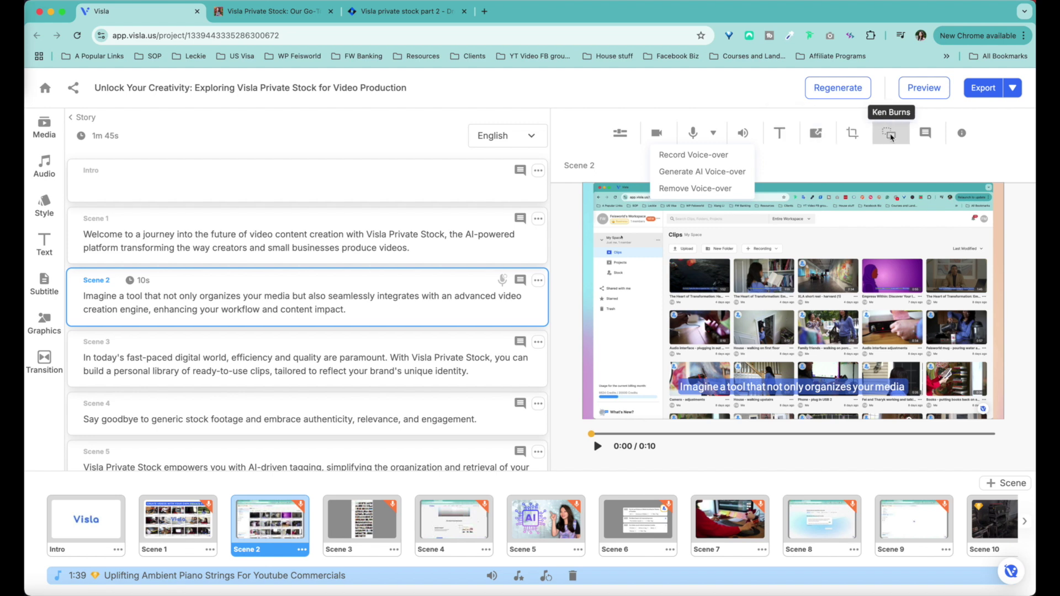
- Play Scene 1 with the volume raised, then glance back at the source blog post
left_click(221, 240)
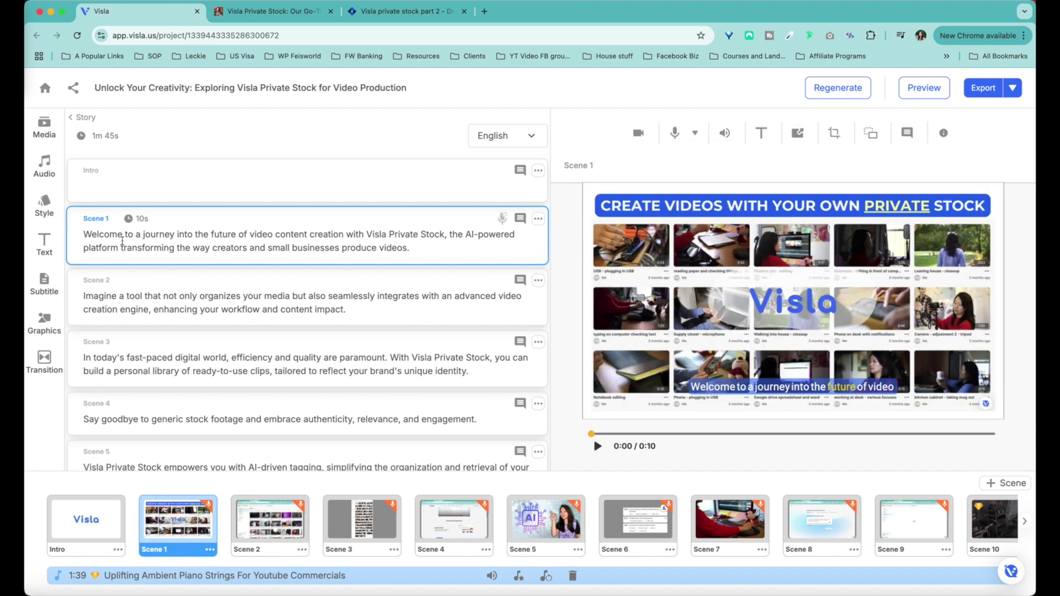
left_click(117, 235)
left_click(597, 446)
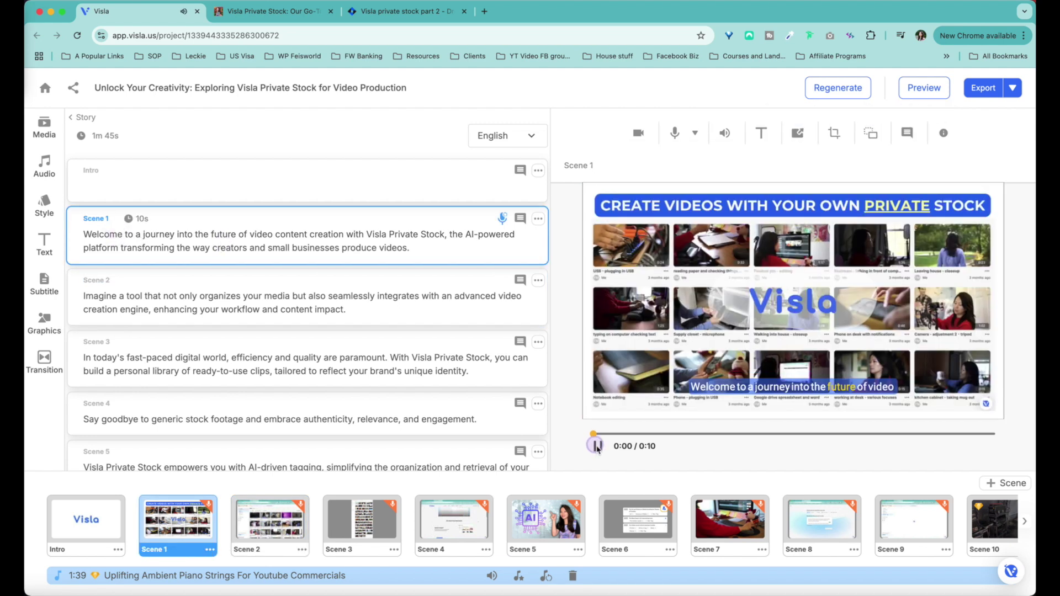
key("XF86AudioRaiseVolume")
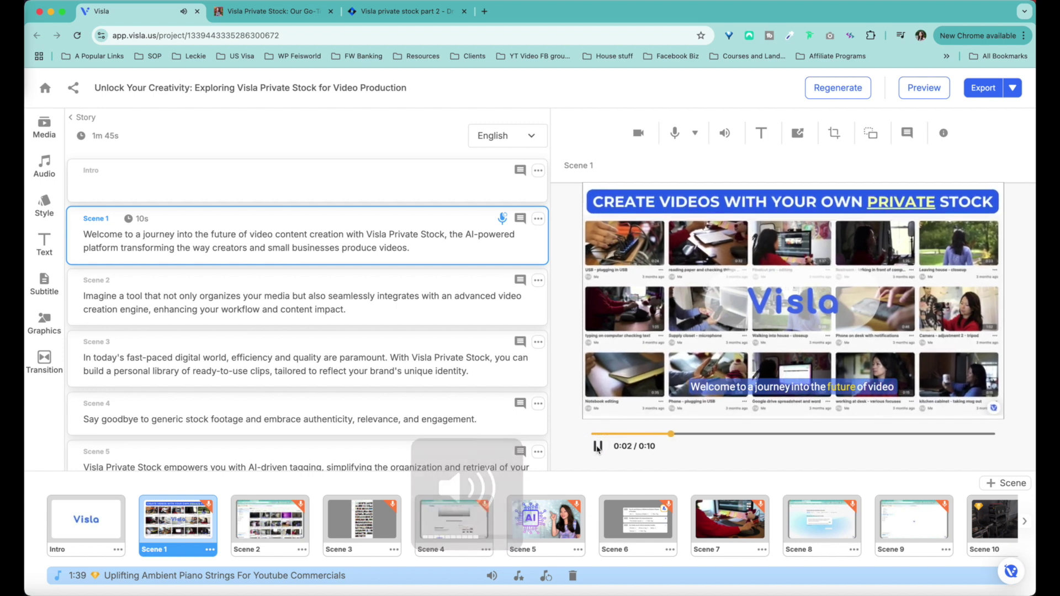
key("XF86AudioRaiseVolume")
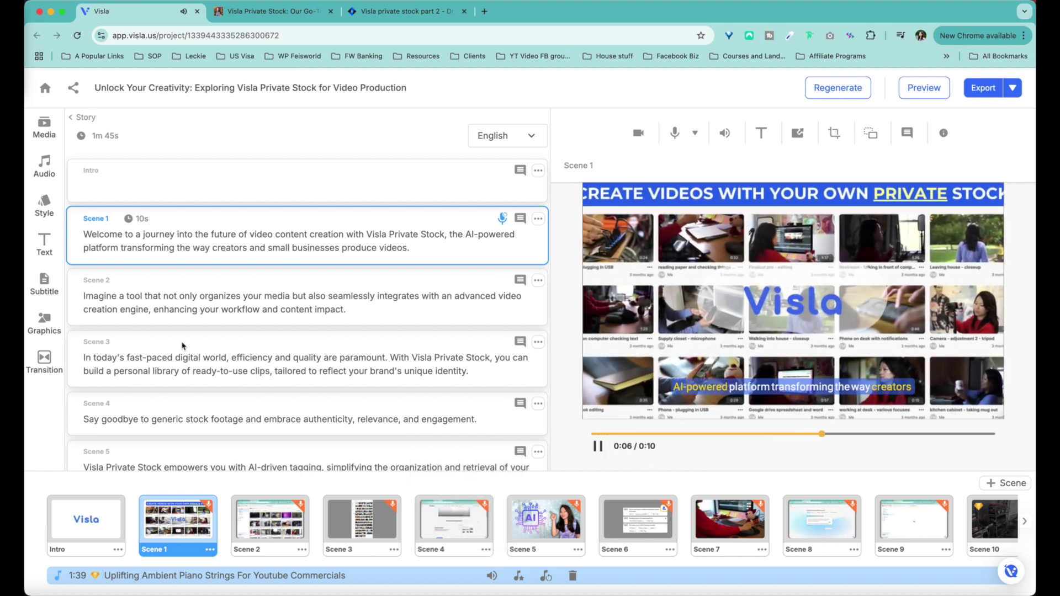
left_click(598, 446)
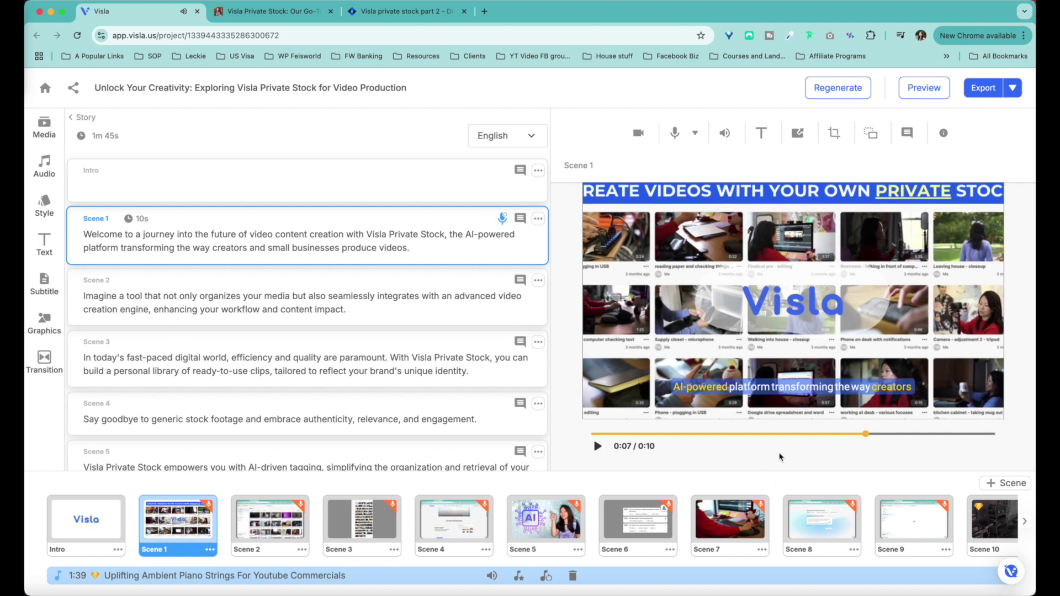
left_click(274, 11)
scroll(421, 289, "up", 15)
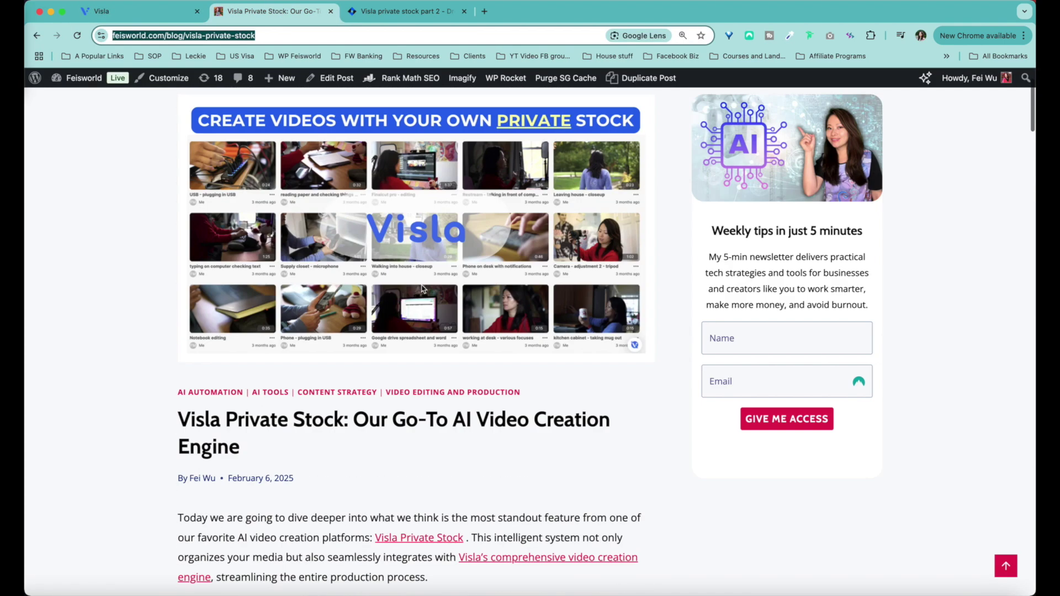
scroll(422, 289, "down", 7)
key("super+1")
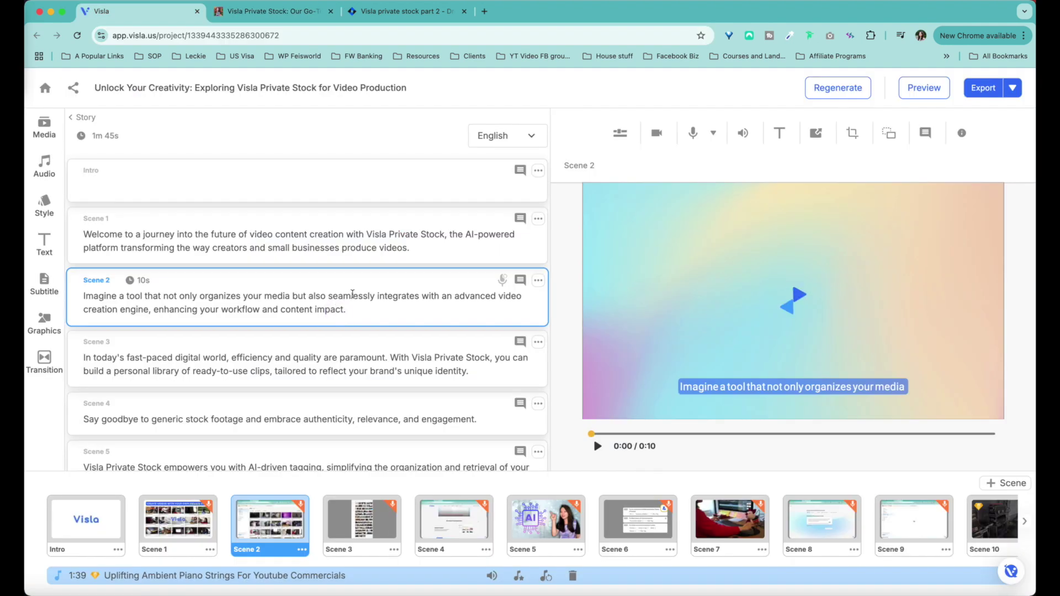
- Play the previews of Scenes 2, 3 and 4
left_click(598, 447)
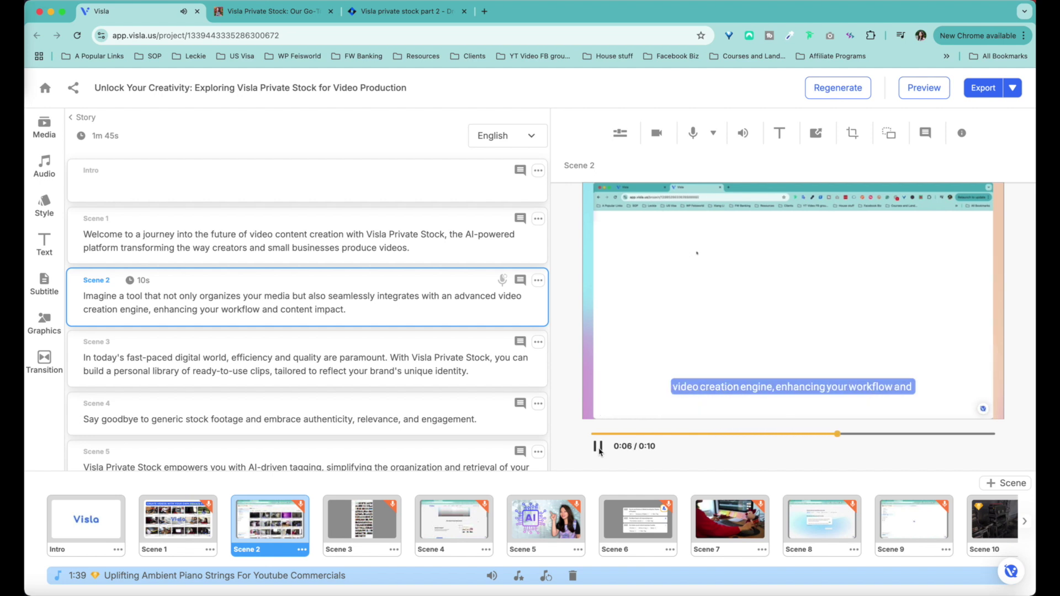
left_click(599, 447)
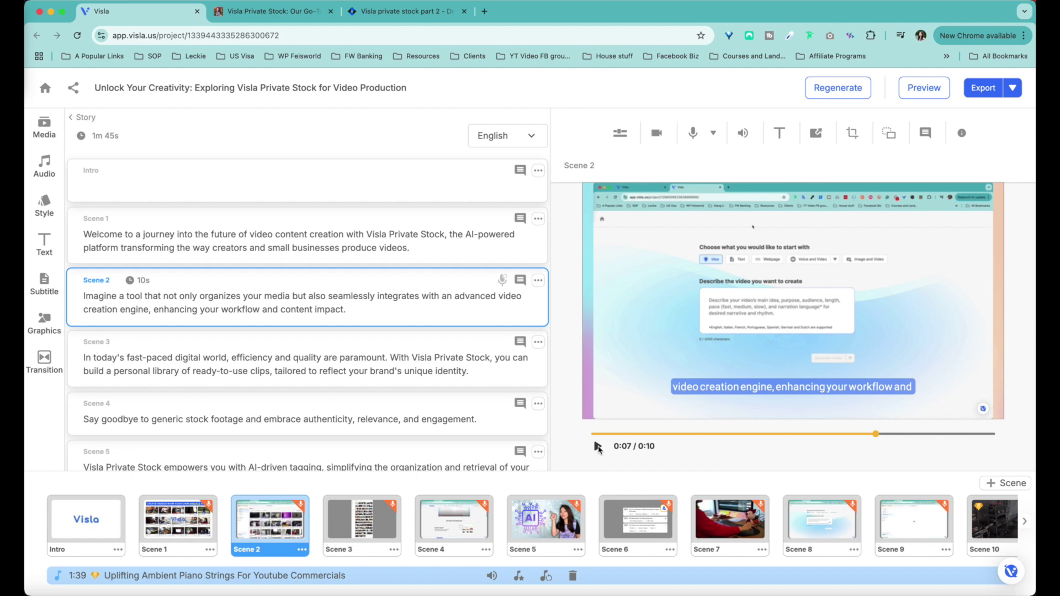
left_click(597, 445)
left_click(241, 360)
left_click(597, 446)
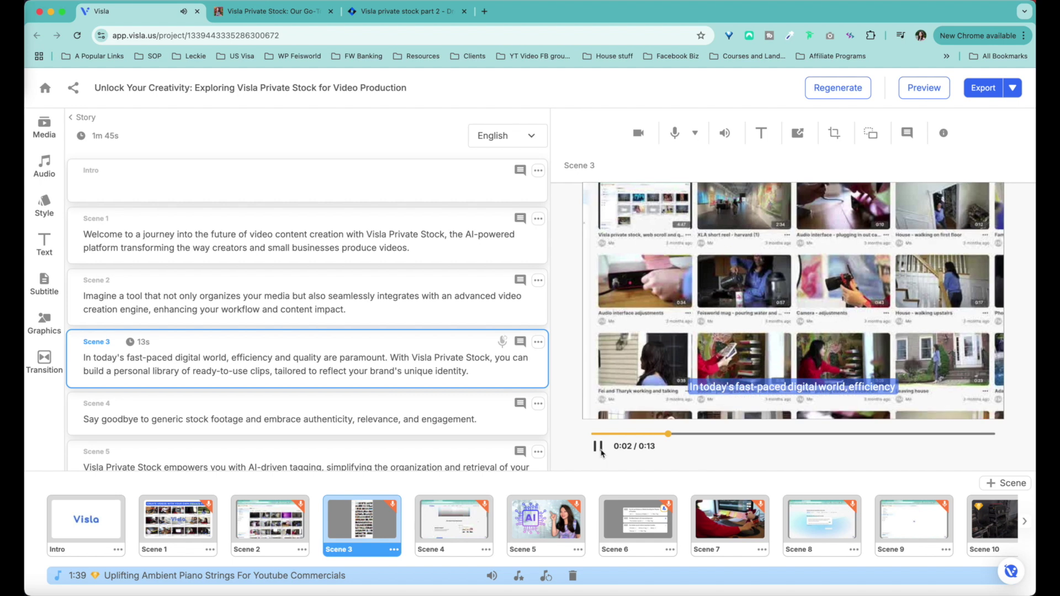
left_click(810, 467)
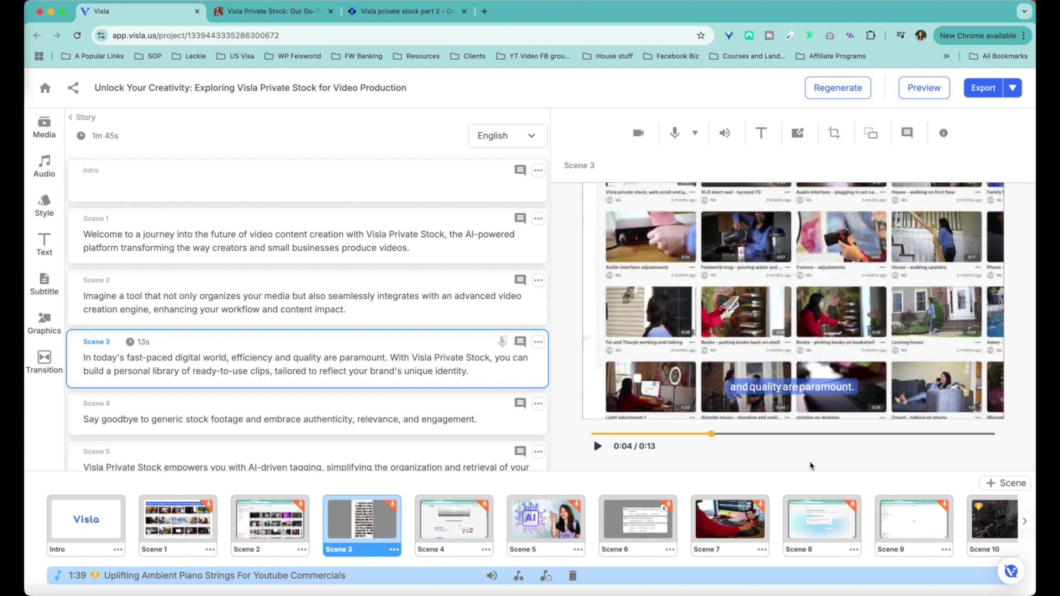
left_click(316, 414)
left_click(597, 446)
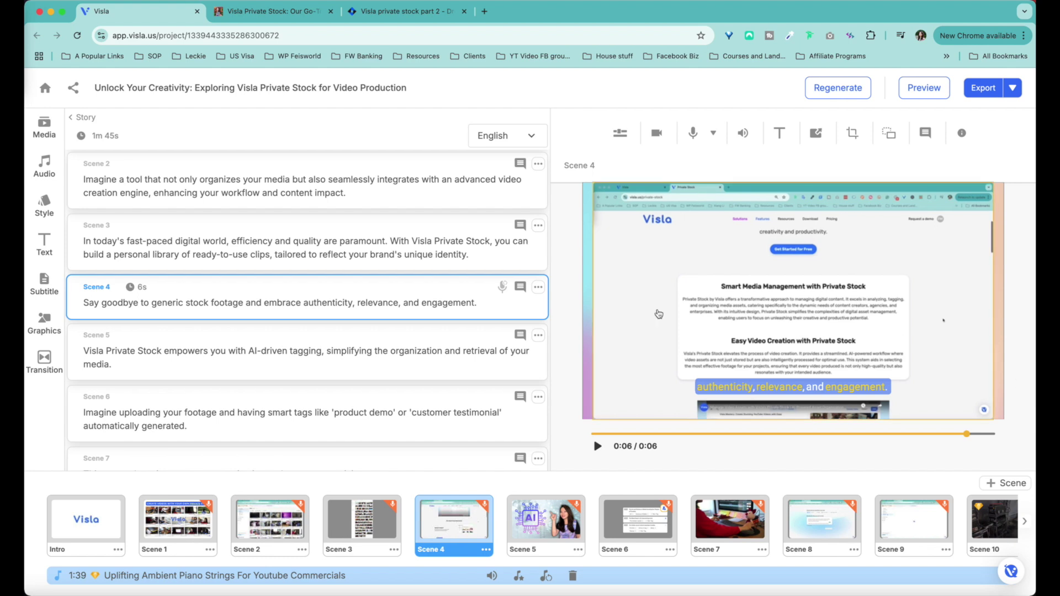
- Play Scene 5's preview and open its thumbnail options menu
left_click(180, 358)
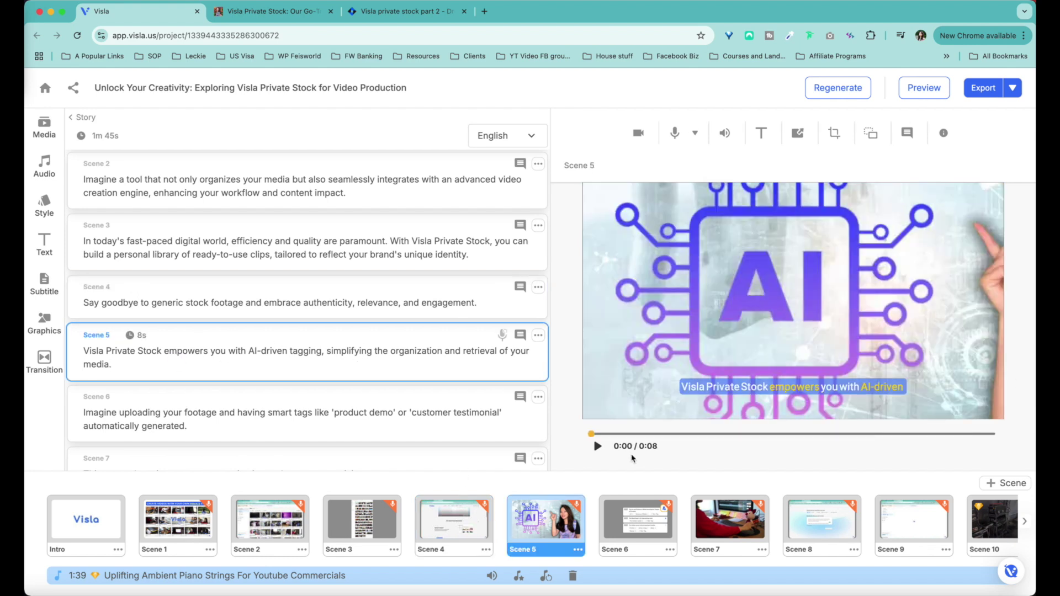
left_click(598, 447)
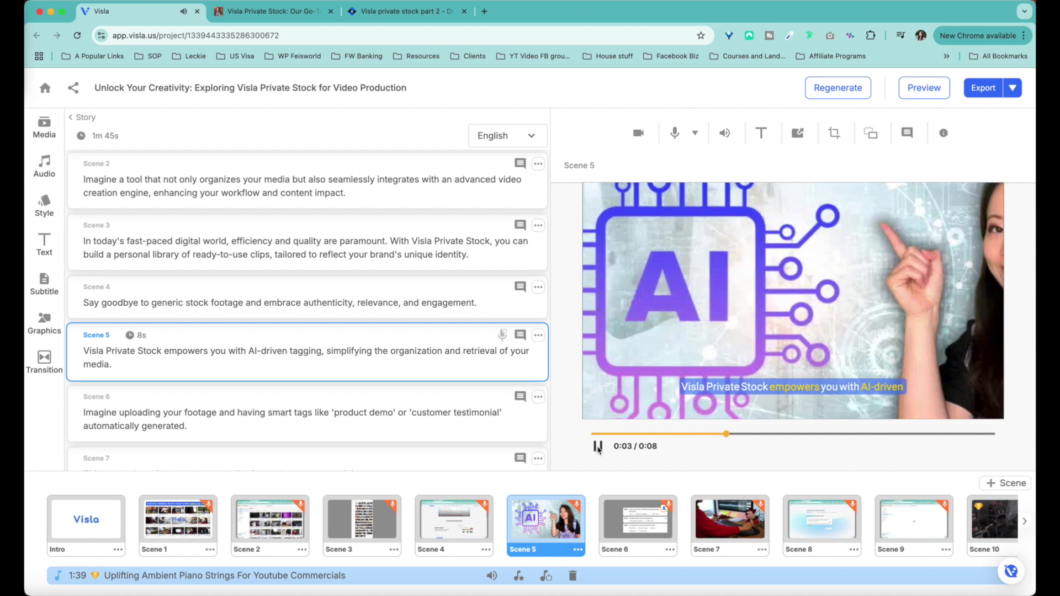
left_click(599, 447)
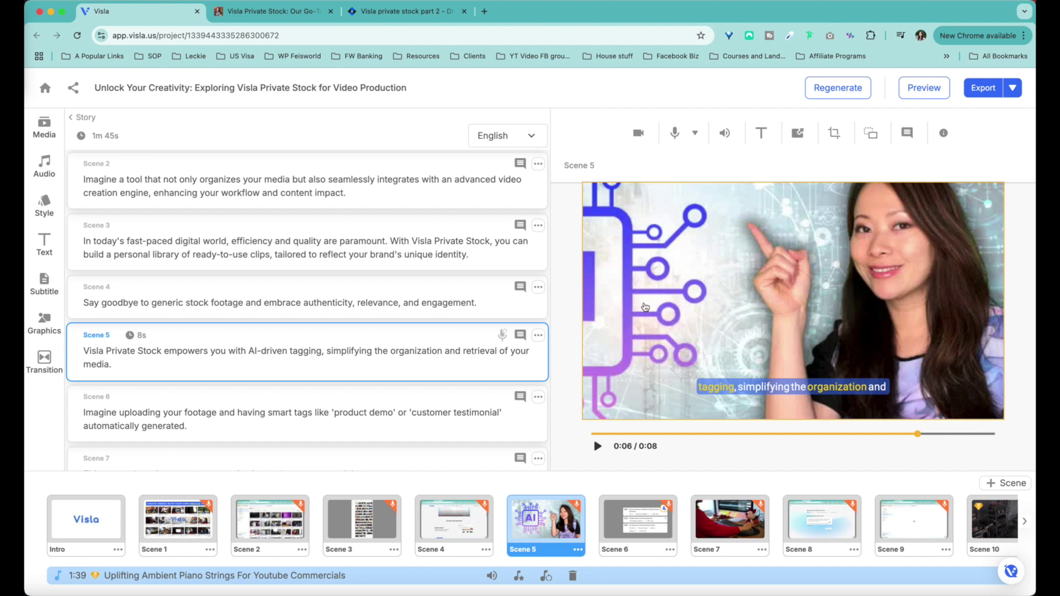
left_click(578, 550)
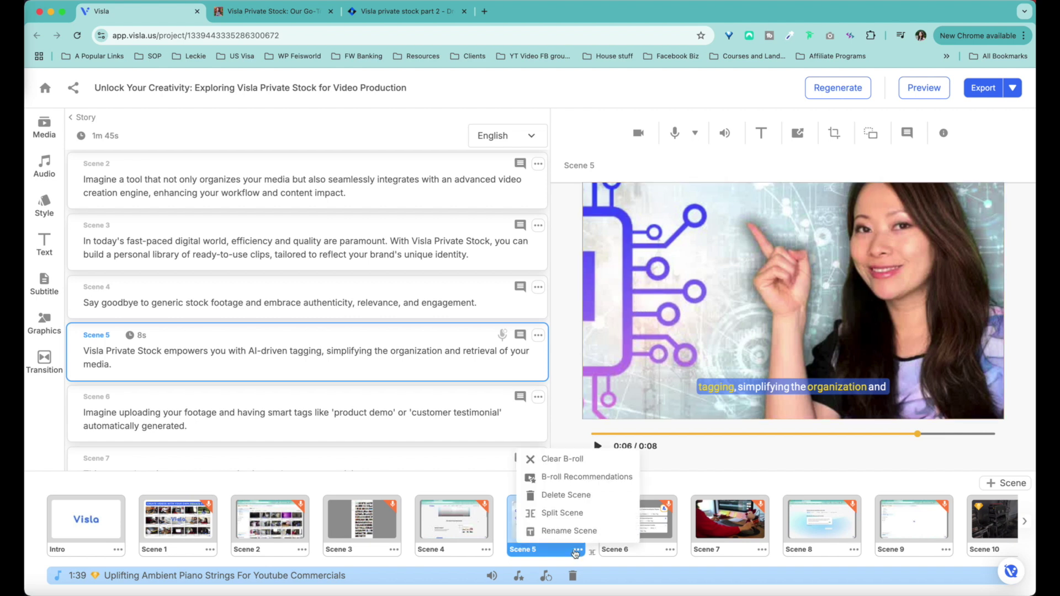
- Replace Scene 5's B-roll with the second recommended screen-recording clip
left_click(607, 477)
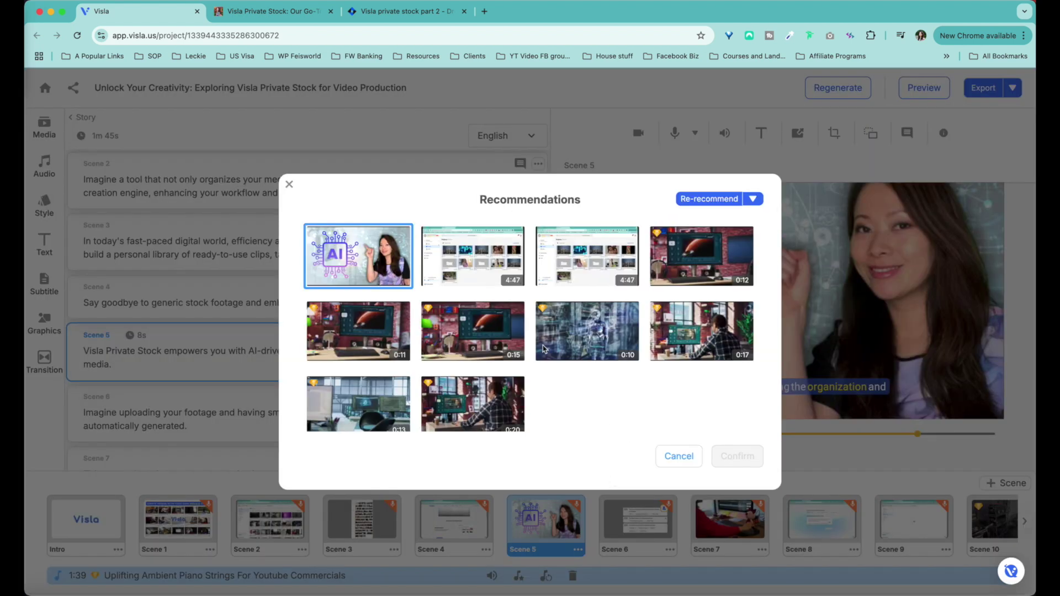
left_click(553, 266)
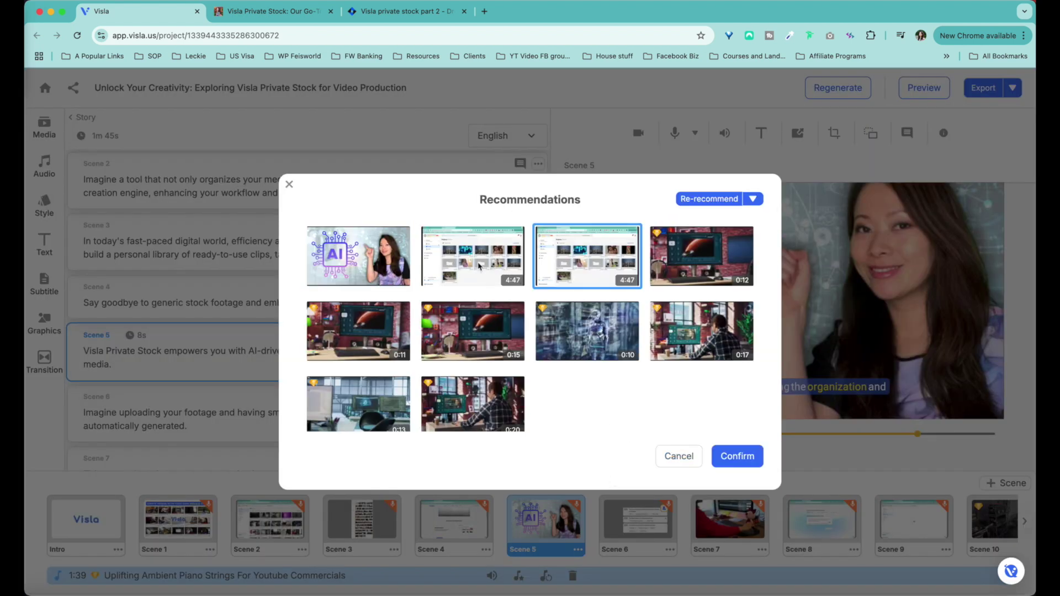
left_click(479, 266)
left_click(740, 456)
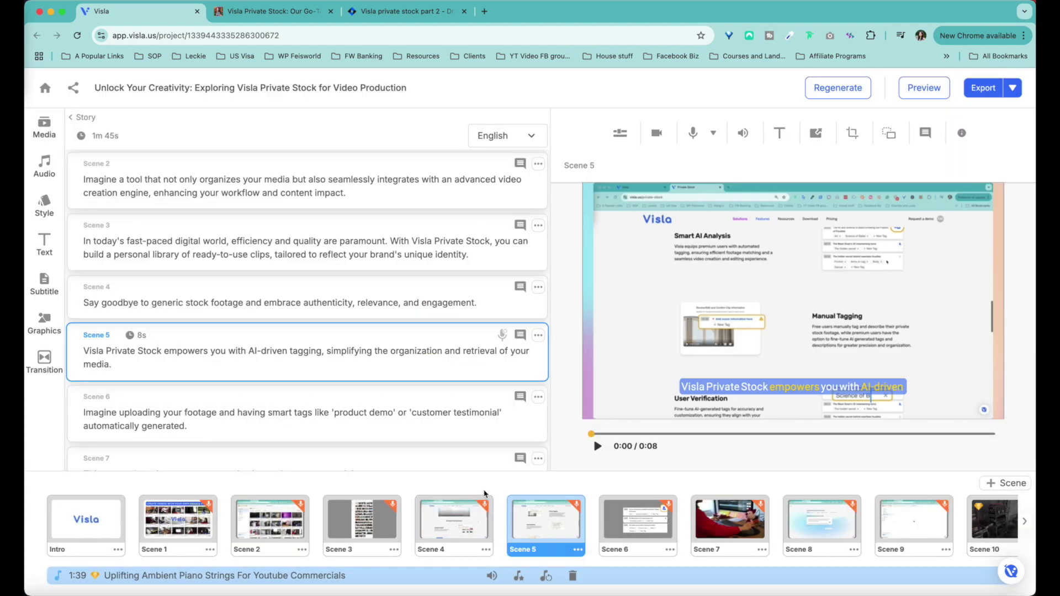
- Play Scene 6 and then Scene 7 to check its new clip
left_click(641, 522)
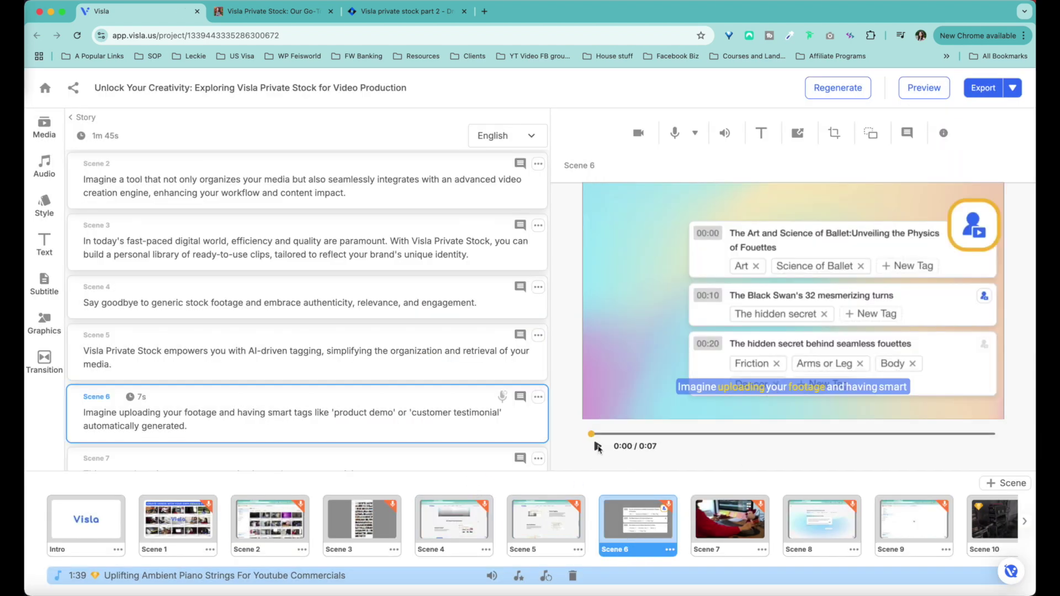
left_click(597, 446)
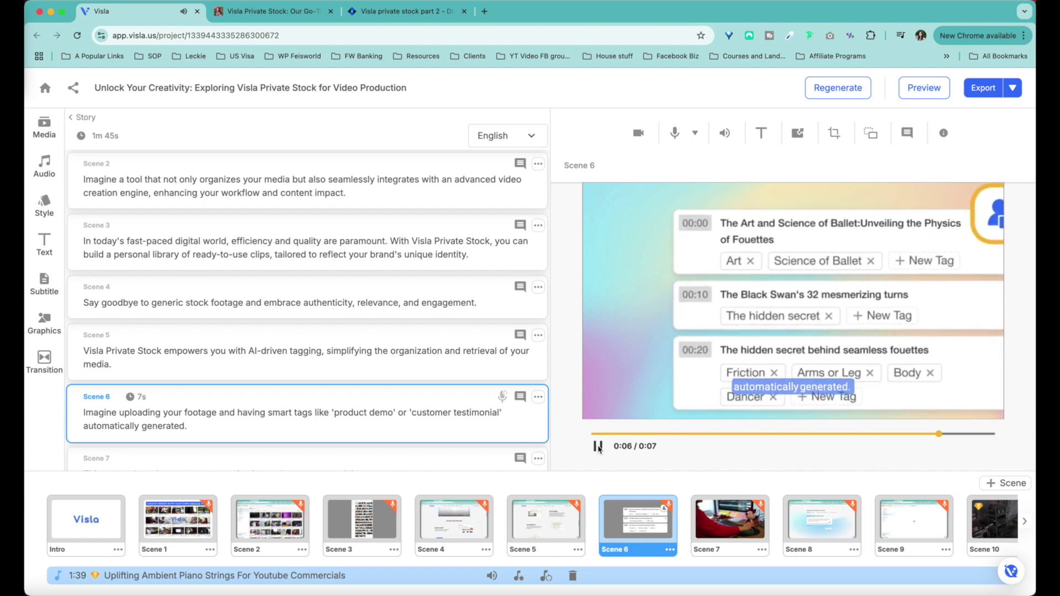
left_click(724, 521)
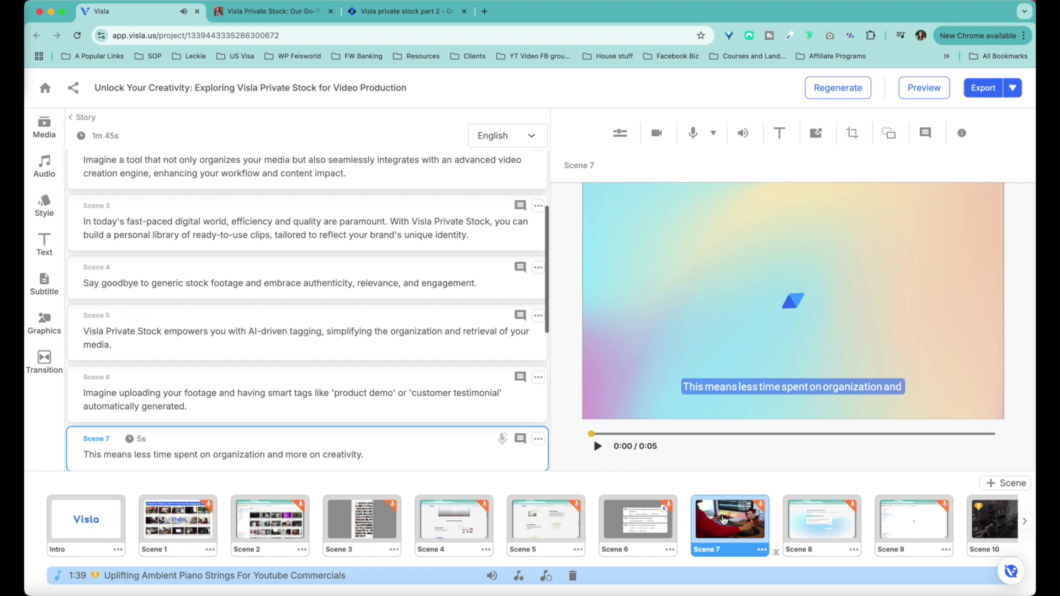
left_click(597, 446)
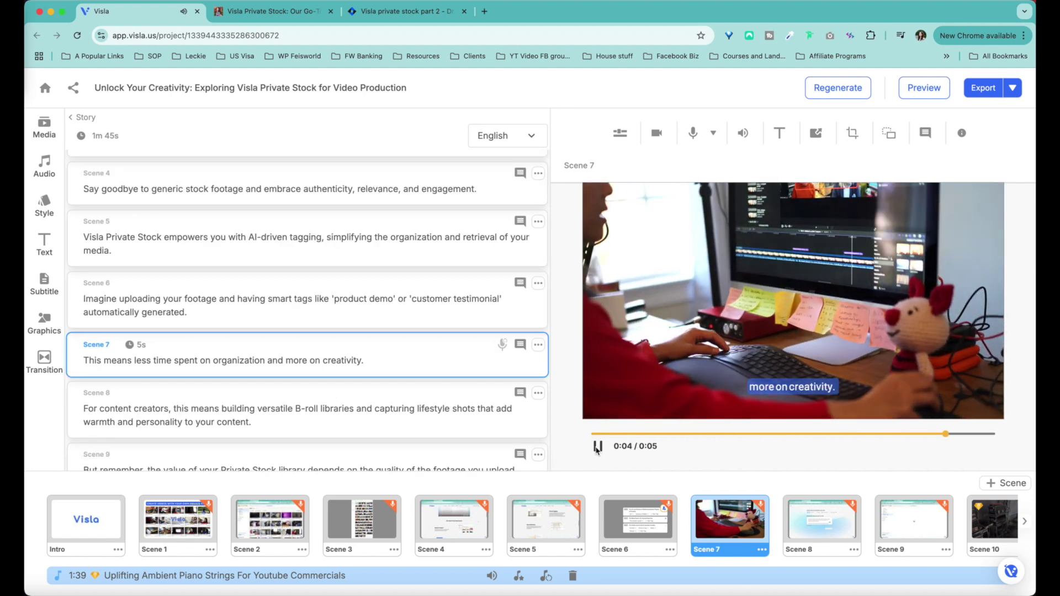
- Scroll the scene strip and select Scene 8, then Scene 9
scroll(729, 525, "right", 2)
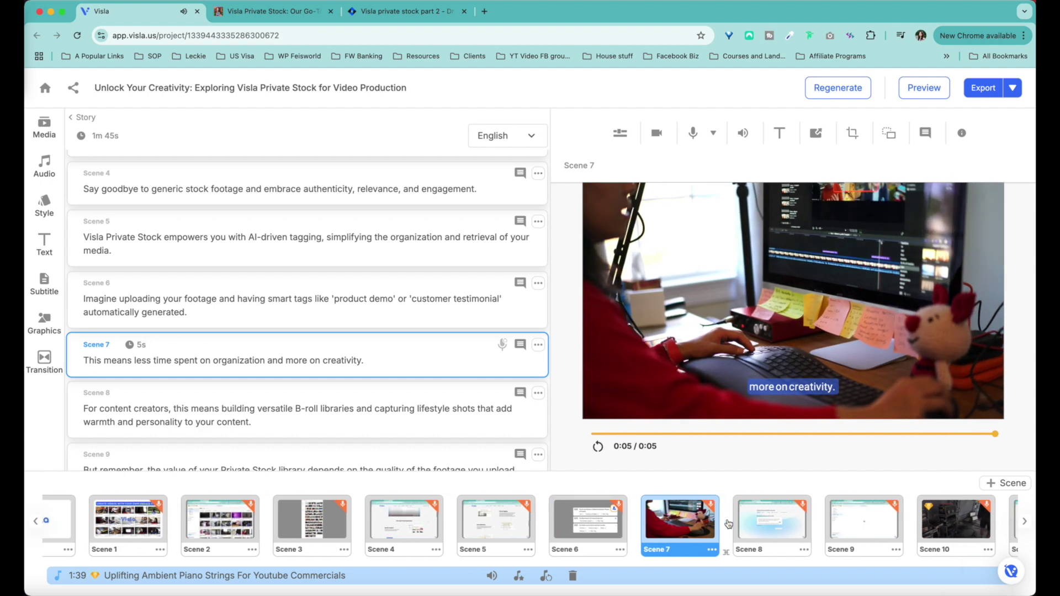
scroll(729, 525, "right", 5)
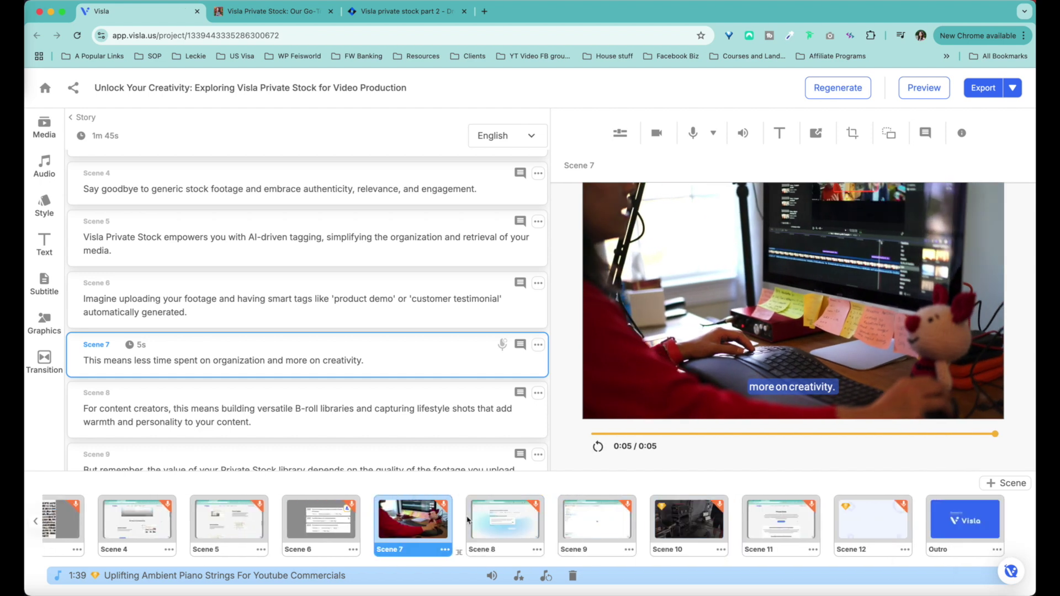
left_click(494, 519)
left_click(597, 519)
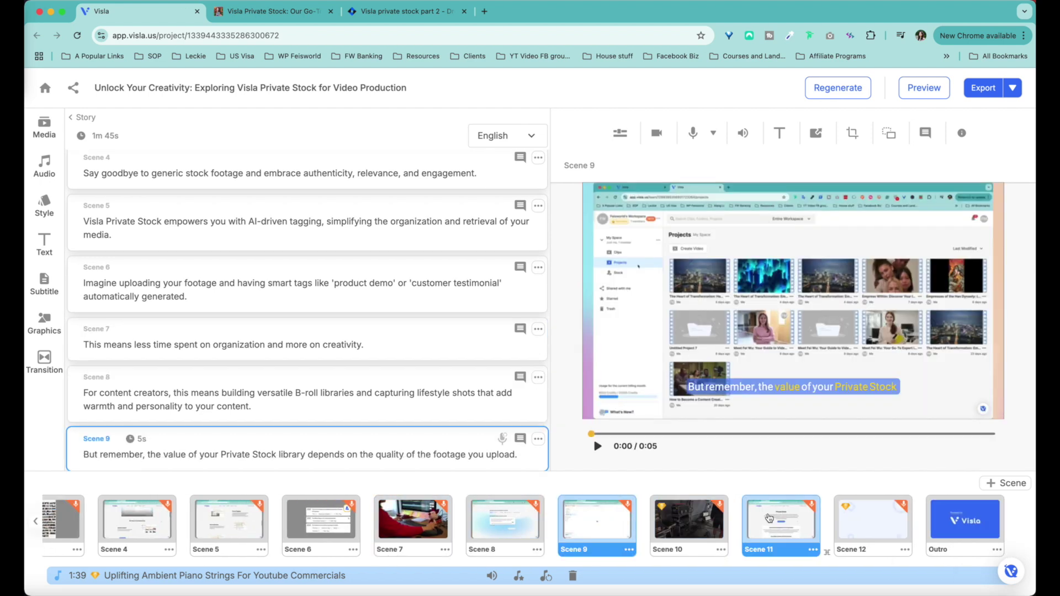
- Try recording a voice-over for Scene 9, denying microphone access and dropping it
left_click(712, 136)
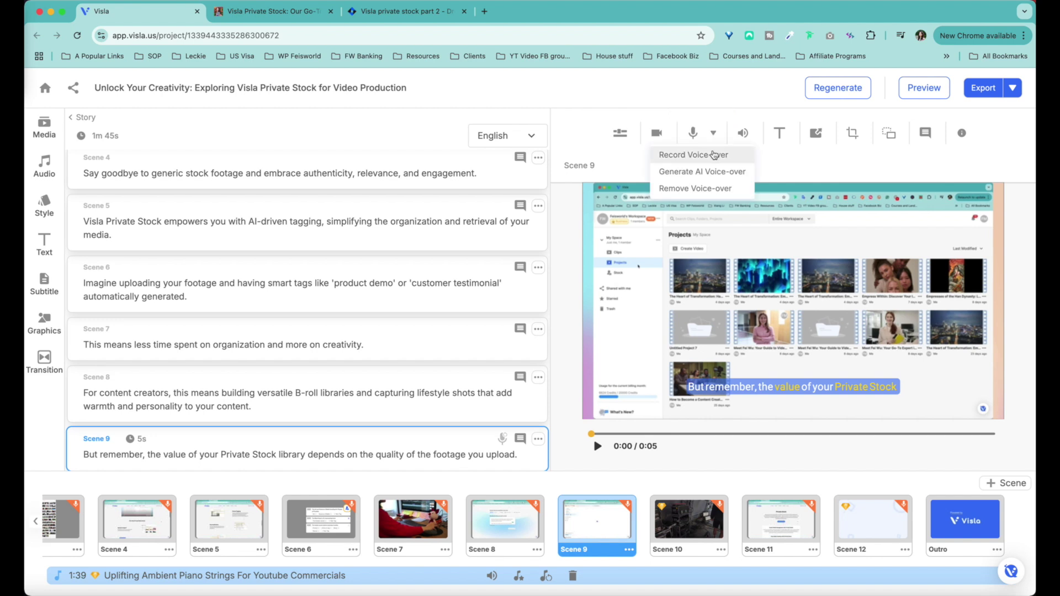
left_click(735, 158)
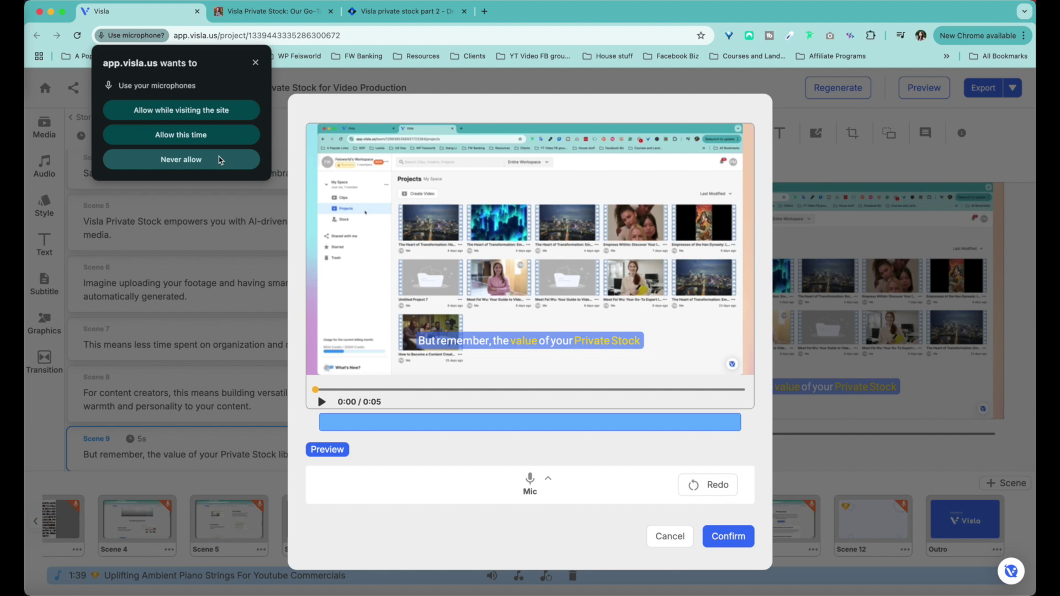
left_click(255, 62)
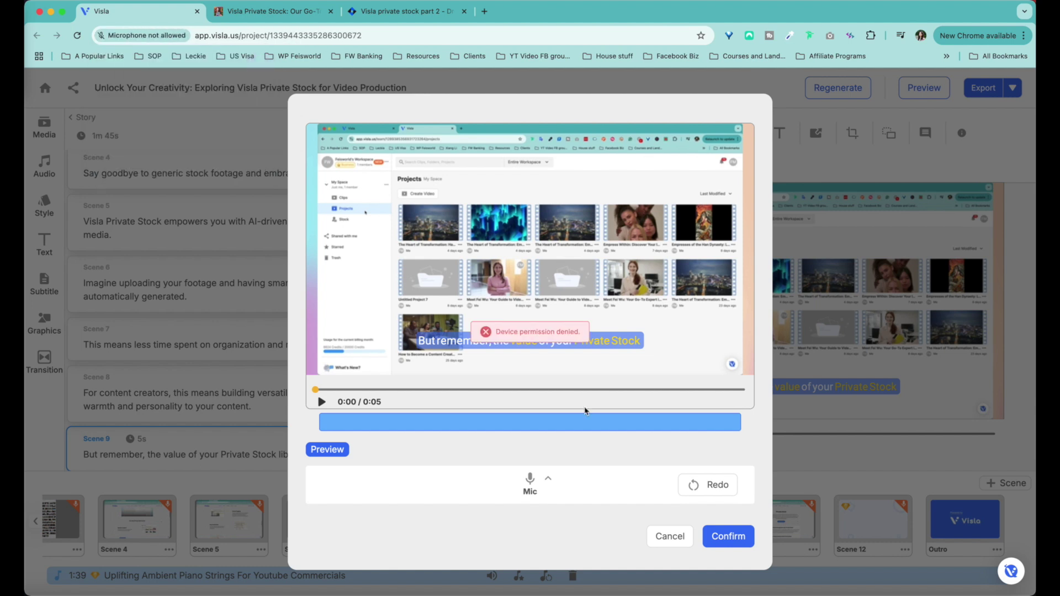
left_click(694, 134)
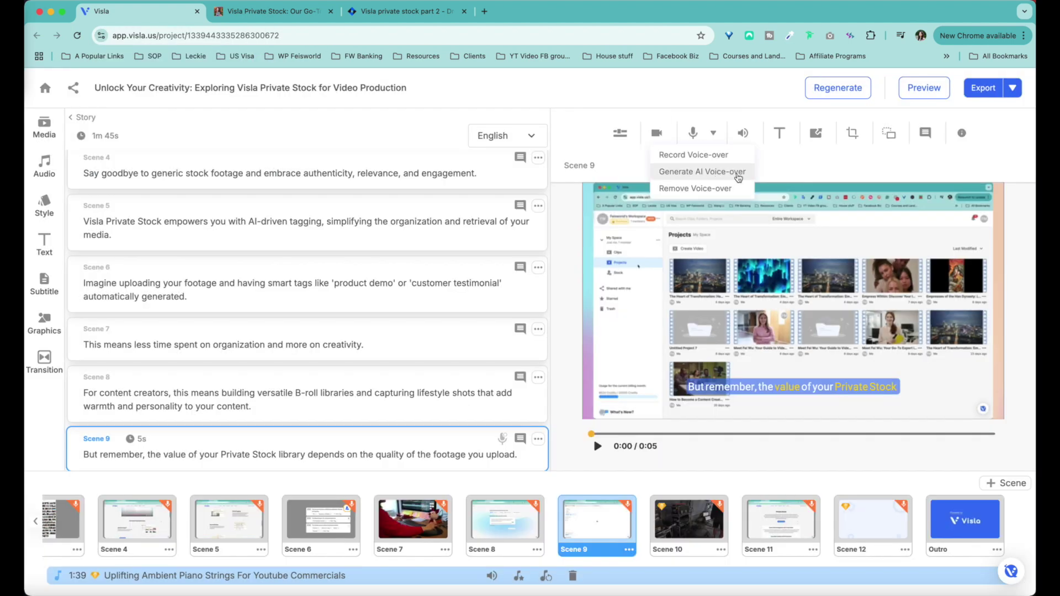
- Preview the Onyx AI voice without applying it, then begin uploading one voice-over for all scenes
left_click(741, 176)
left_click(417, 226)
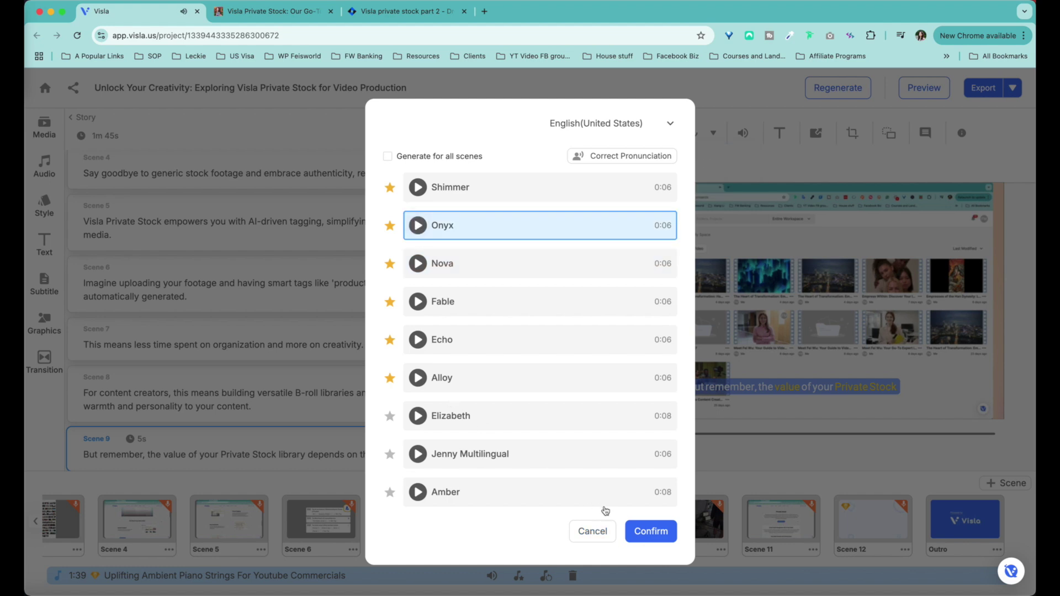
left_click(592, 532)
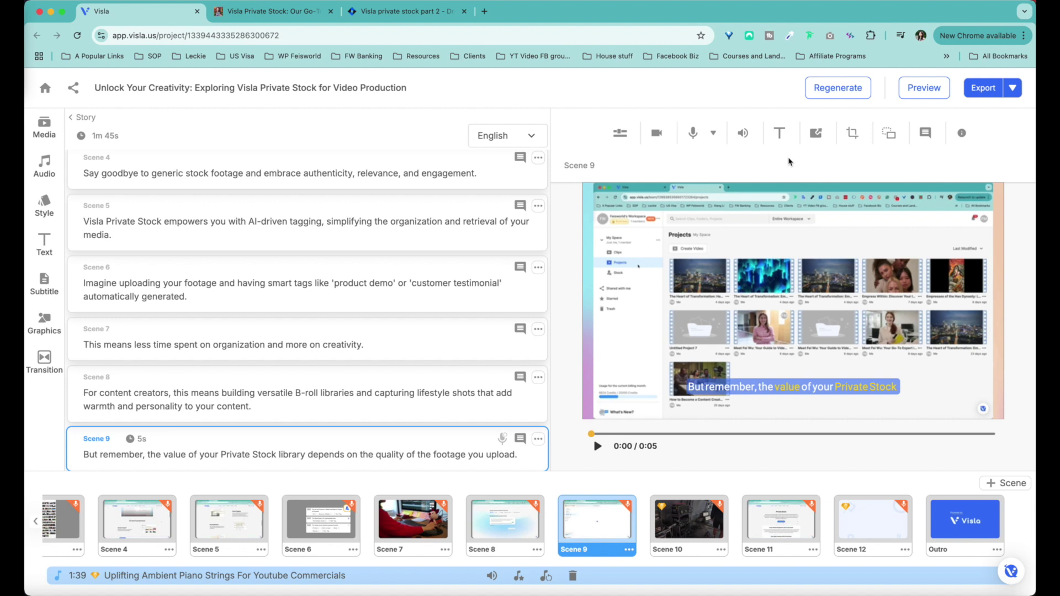
left_click(45, 166)
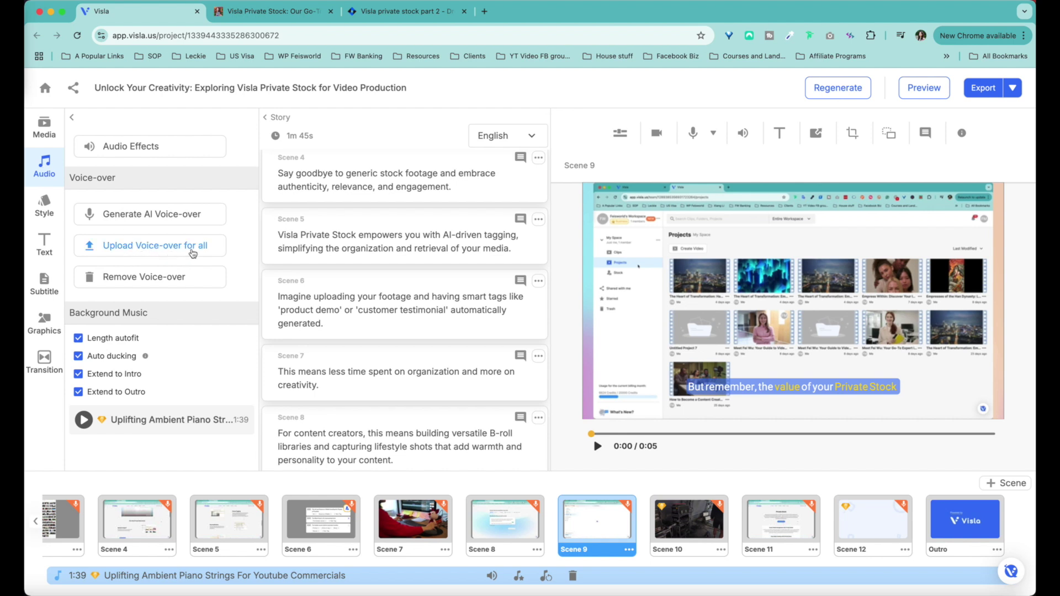
left_click(180, 249)
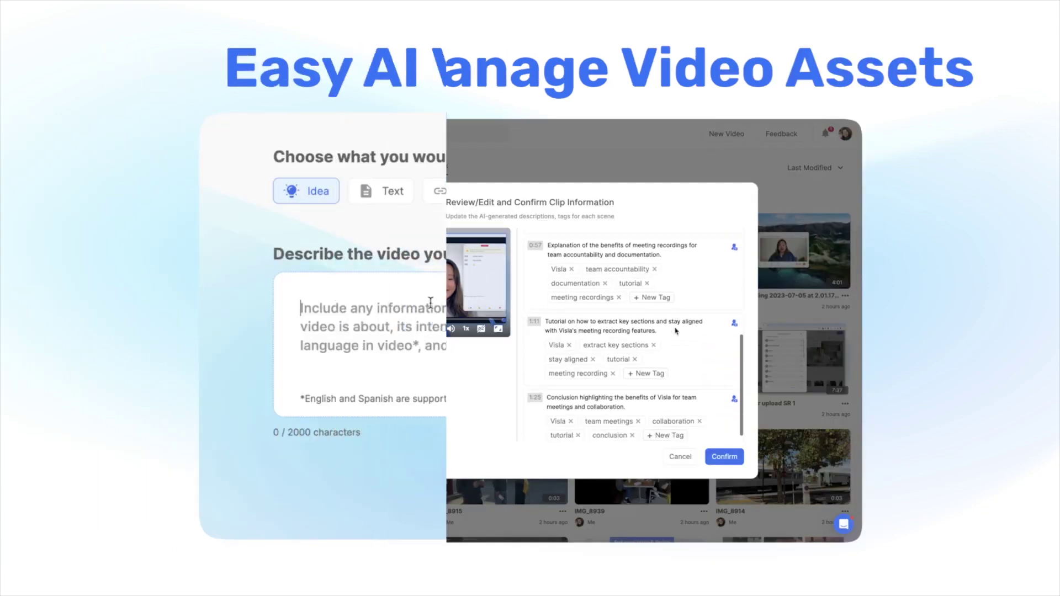
- Enter a prompt about extracting key moments and import the Continuity Camera video from the library
type("Create a video about how to extract key")
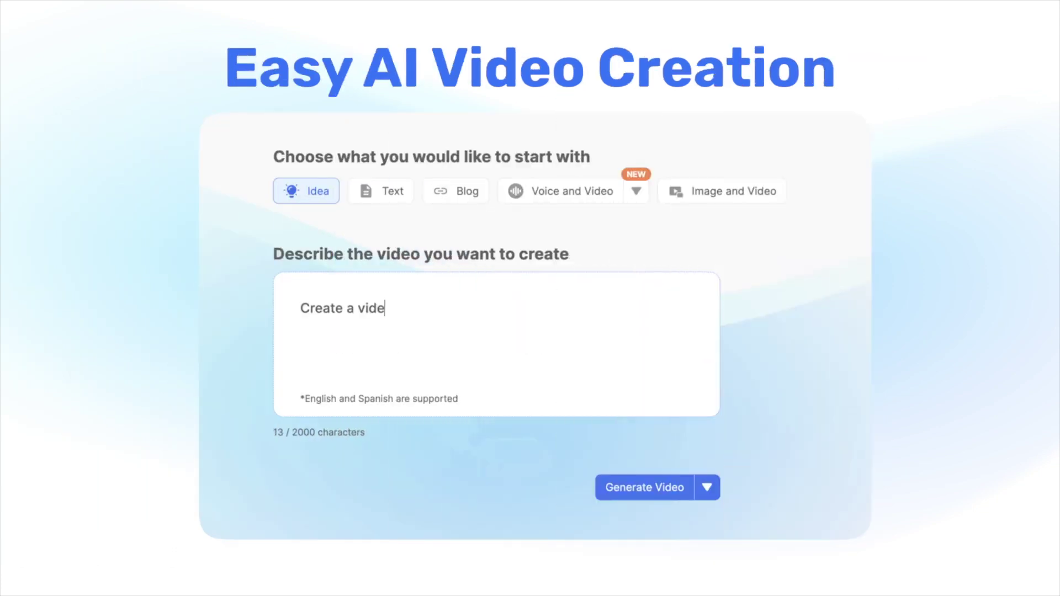
type("moments fro")
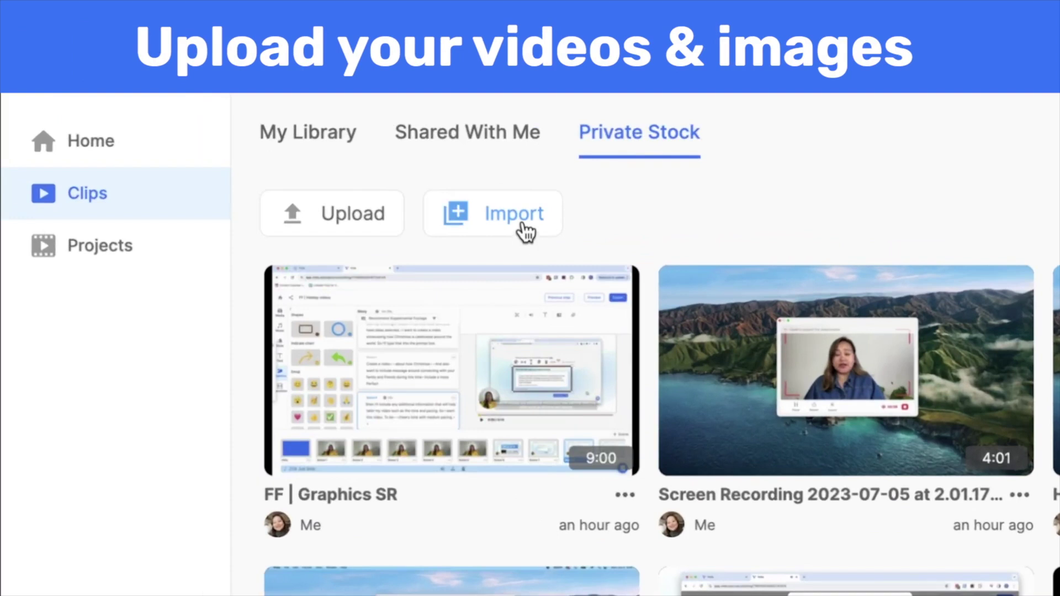
left_click(522, 224)
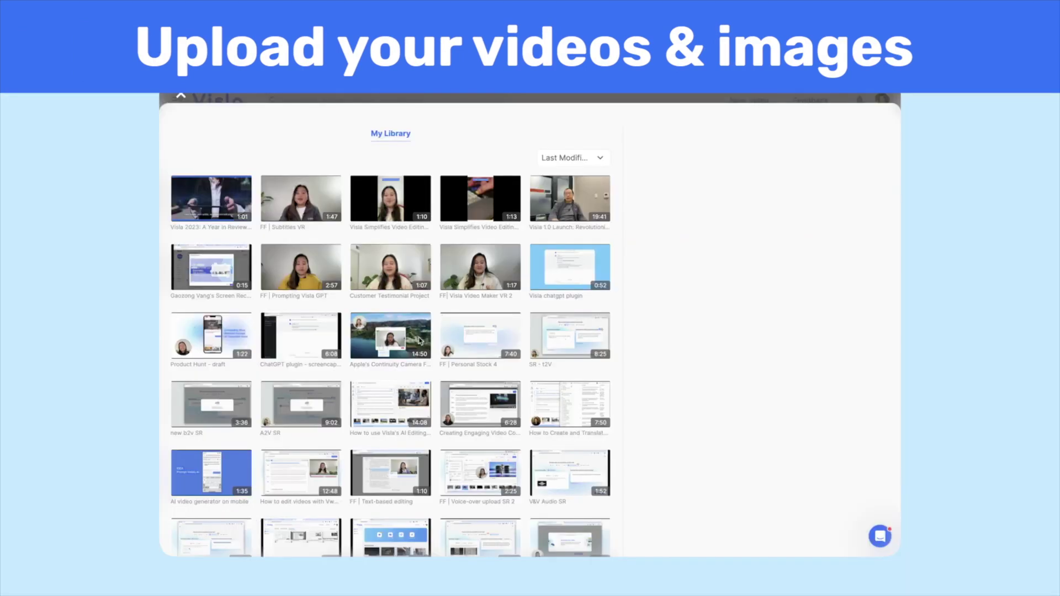
left_click(419, 341)
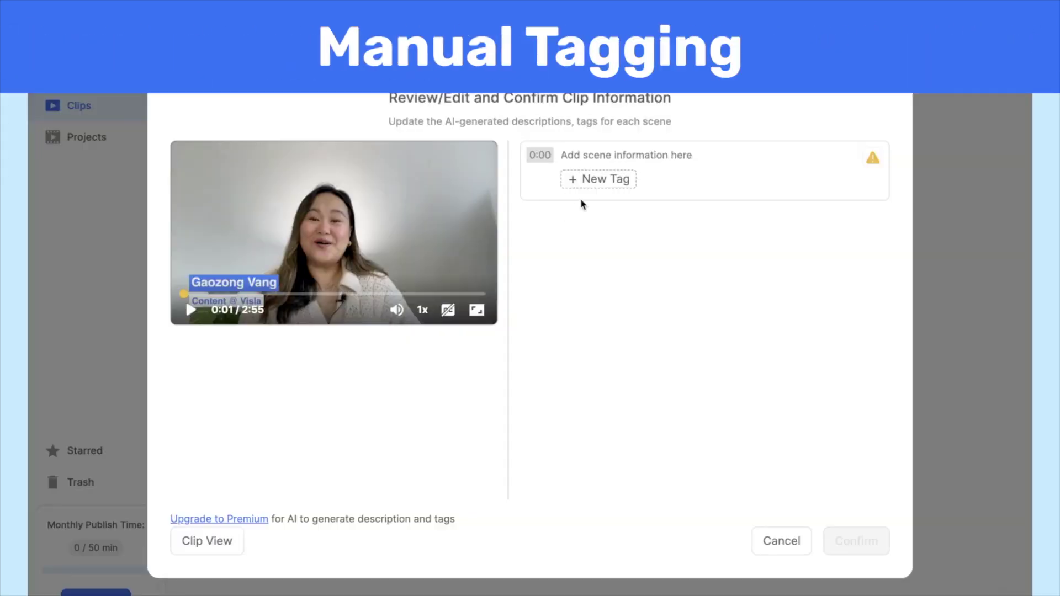
- Describe the clip as a leadership-video how-to and tag it leadership videos, Corporate videos and Internal videos
type("How to use Visla to create")
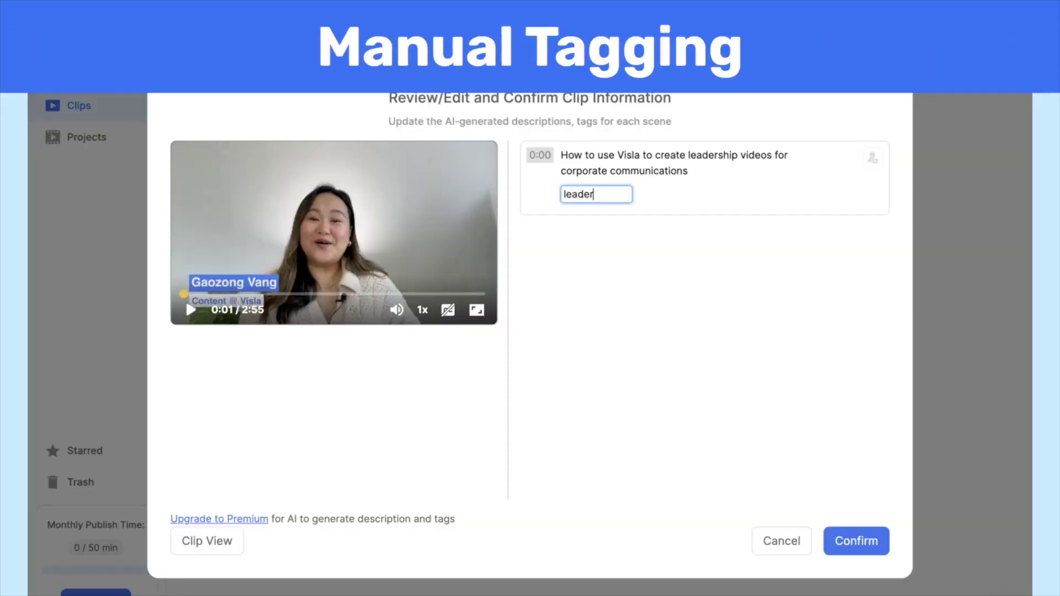
type("ship videos for corporate communications")
key("Return")
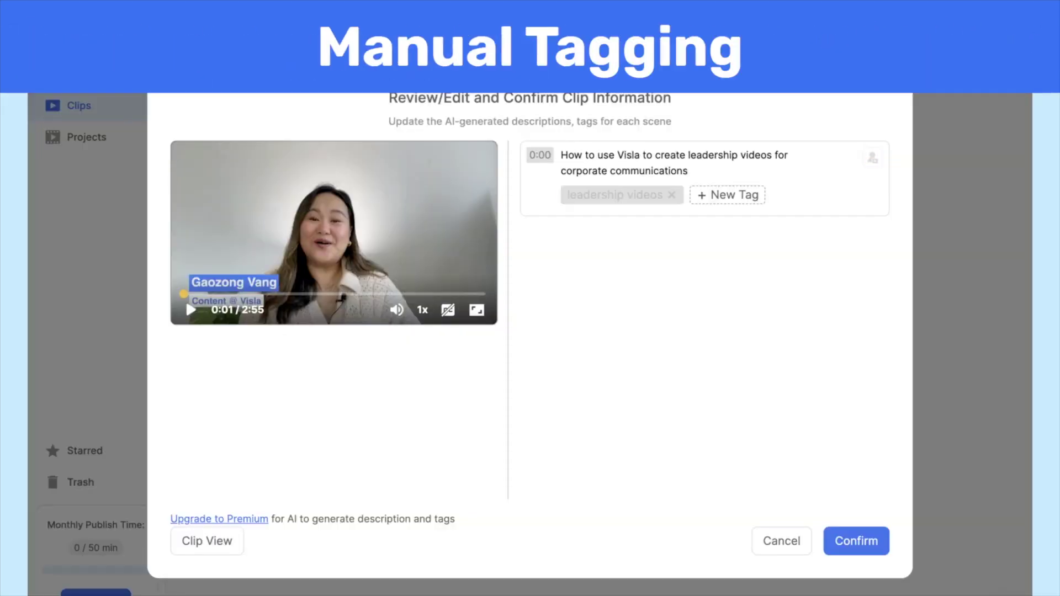
type("Corporate videos")
key("Return")
type("Internal videos")
key("Return")
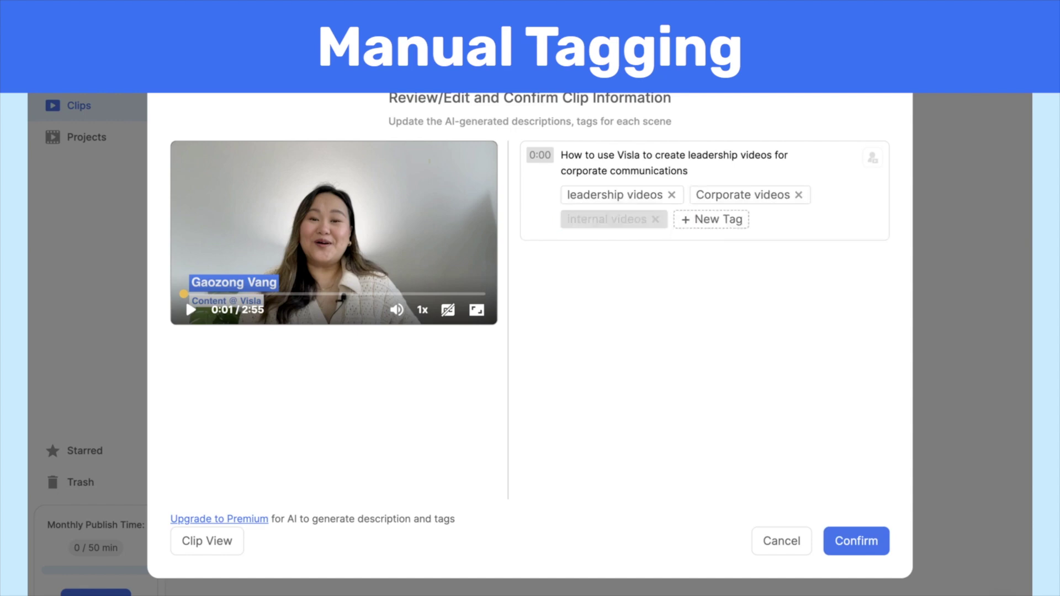
- Tag the 0:18 scene Youtube videos and start the 0:32 description with 'Scrolling through'
type("video-rec")
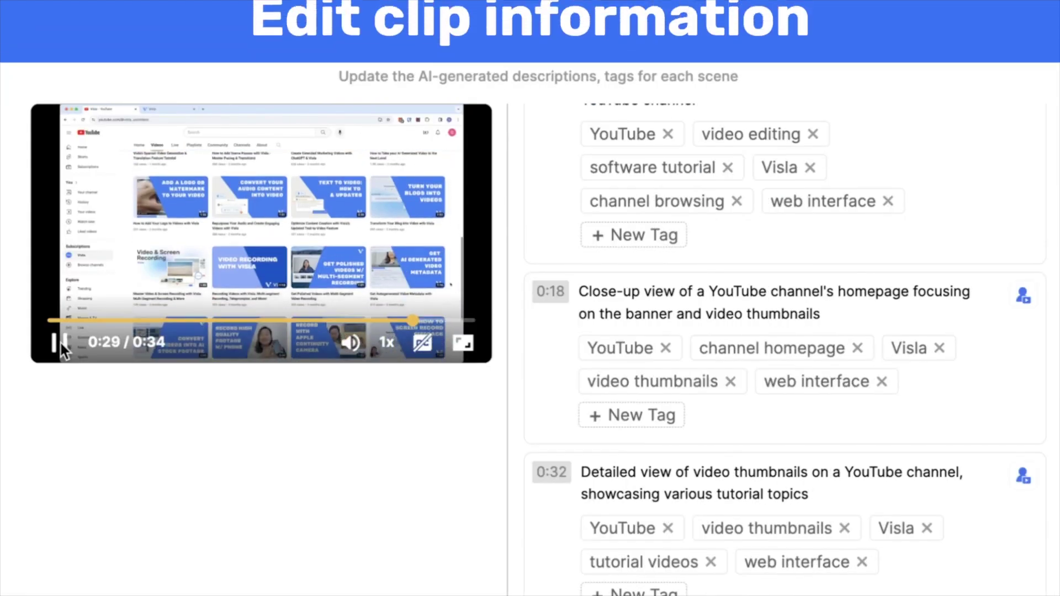
type("Youtube videos")
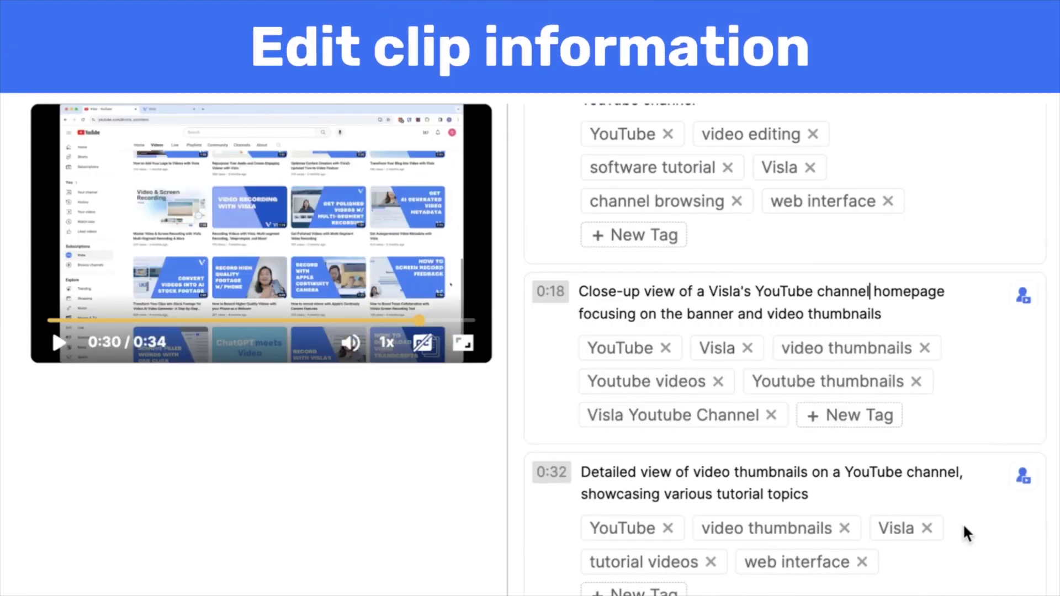
left_click_drag(582, 470, 734, 468)
type("Scrolling through")
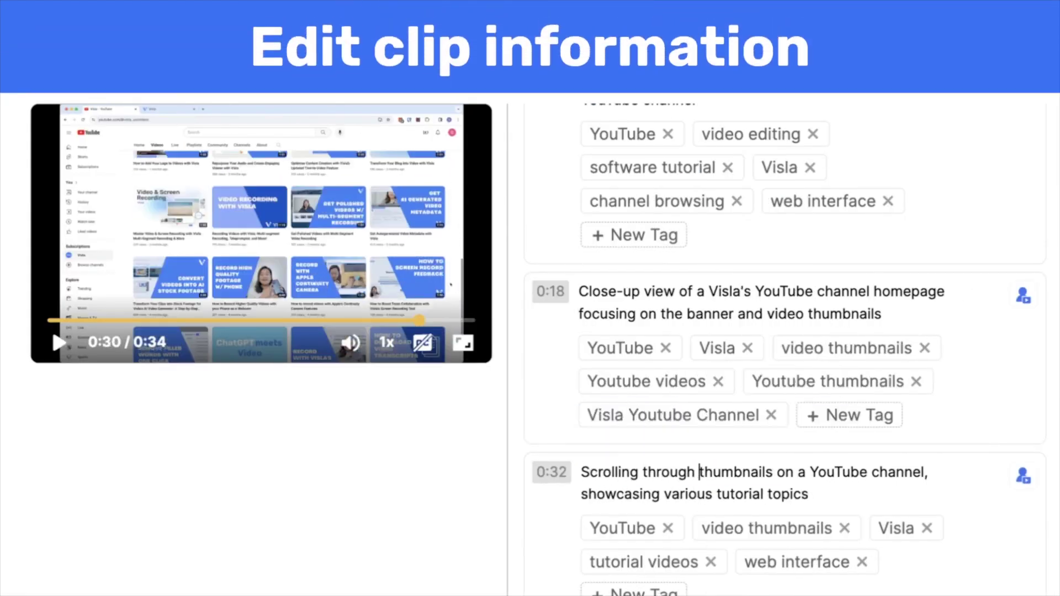